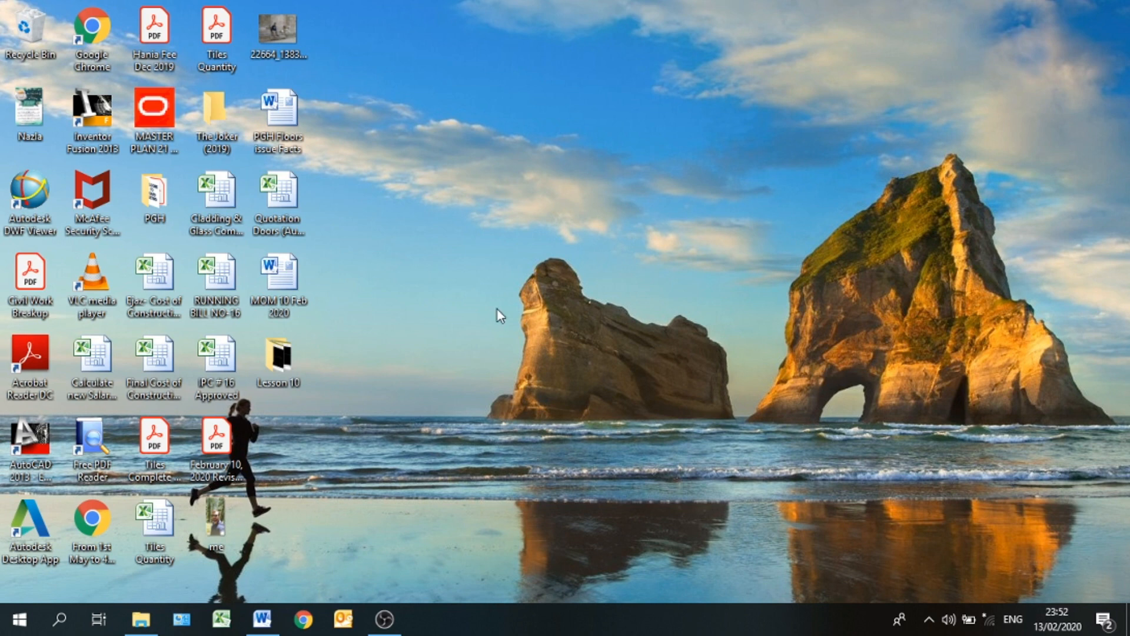
Switch to the Word document and review the Lesson # 5 outline on inserting lines.
click(270, 619)
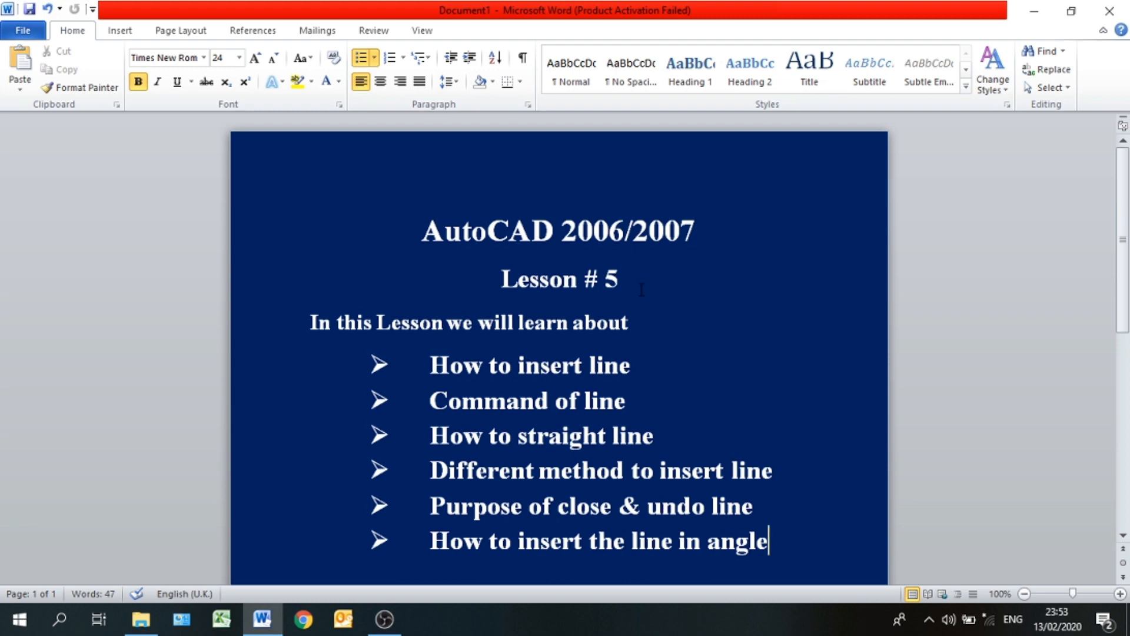
click(262, 620)
Find AutoCAD 2007 through Windows search, launch it and bring its window to the front.
click(66, 622)
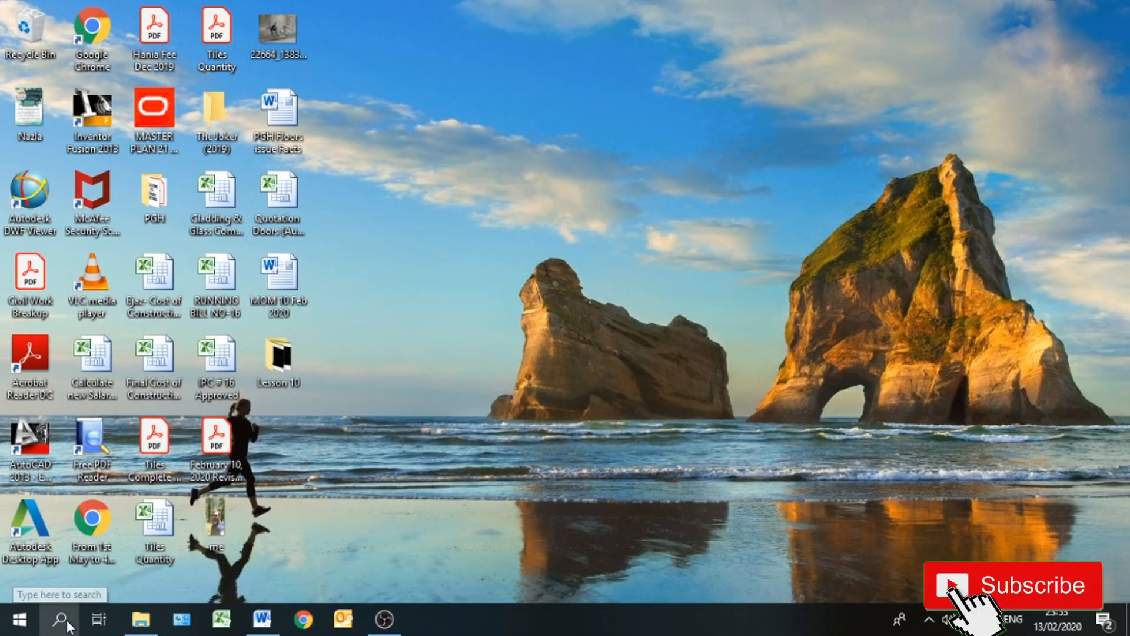
text(aut)
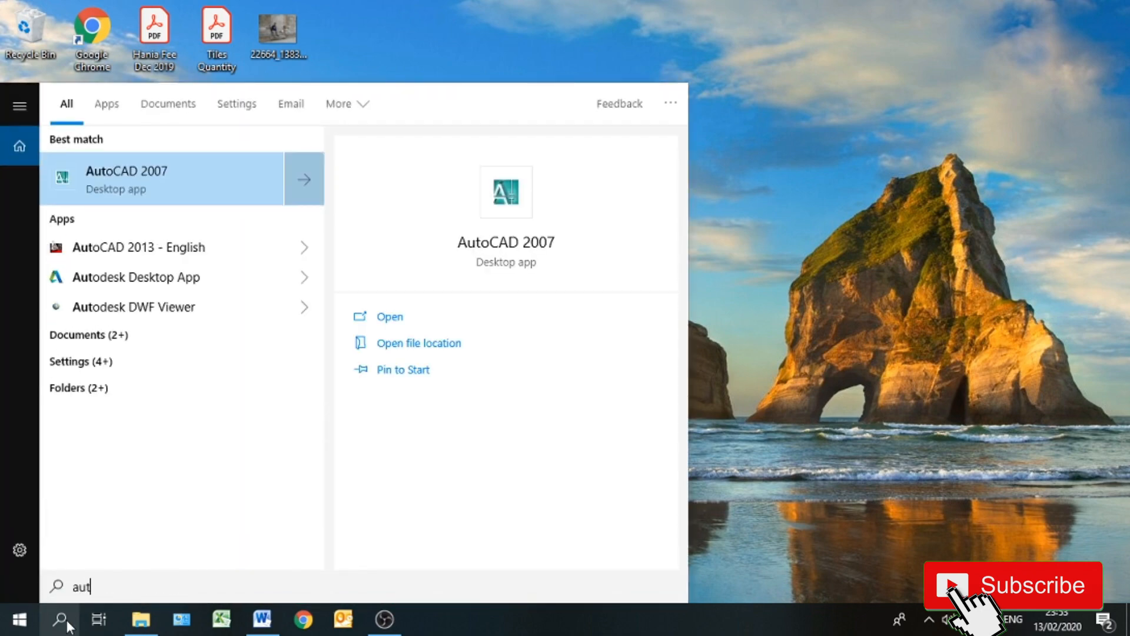
click(200, 191)
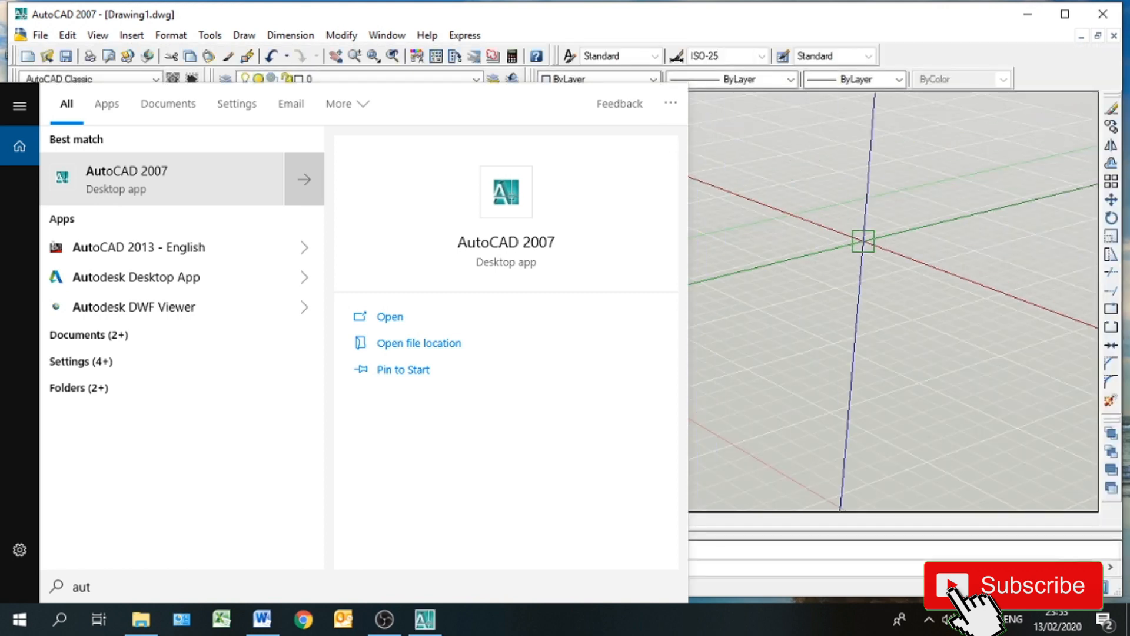
click(848, 245)
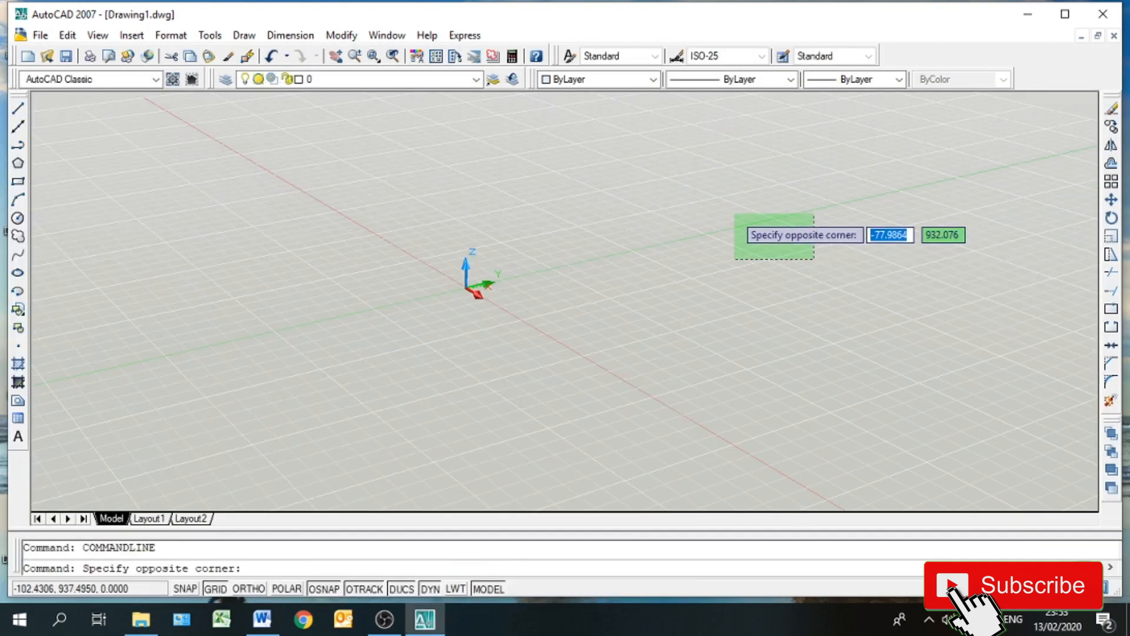
click(735, 214)
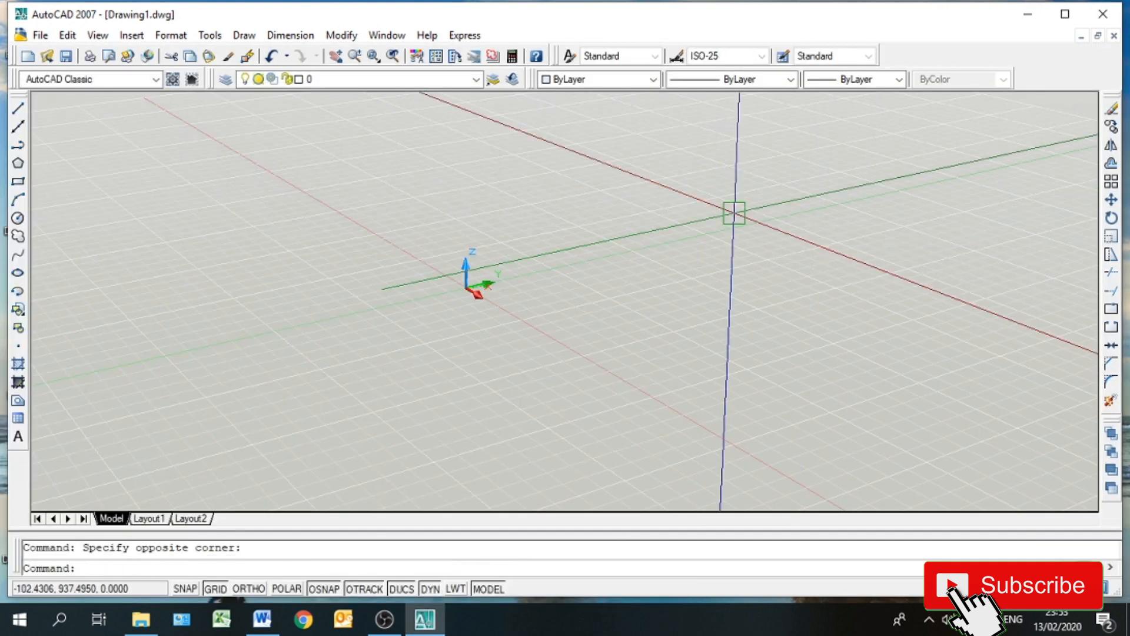
Replace the open 3D drawing with a new one based on the acadiso.dwt template, and maximize the application window.
click(1114, 36)
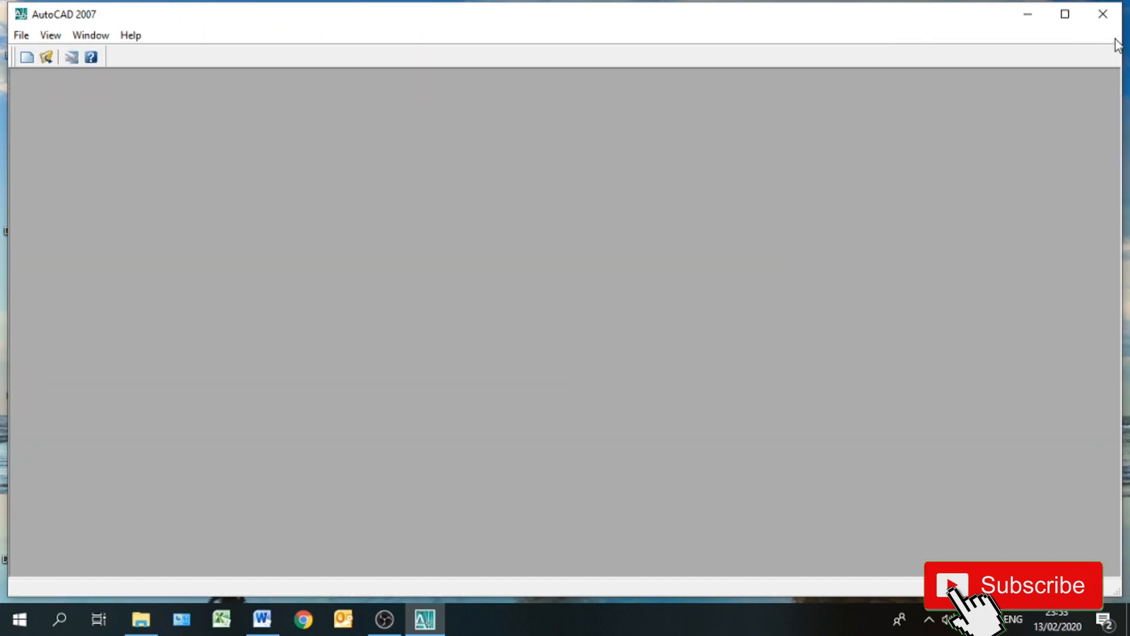
key(ctrl+n)
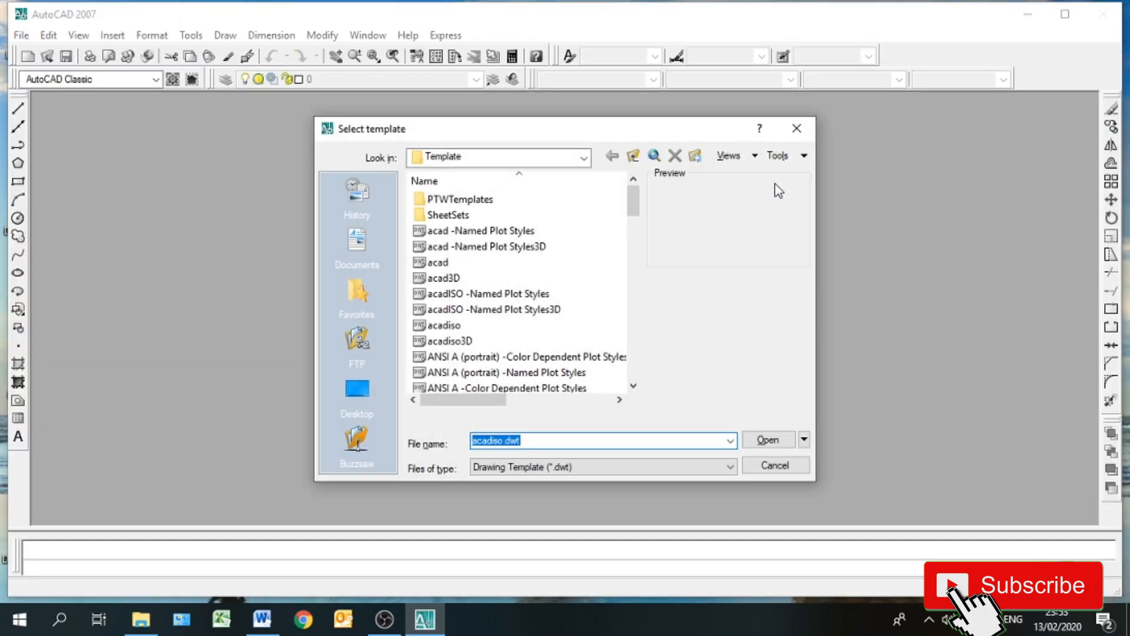
key(Return)
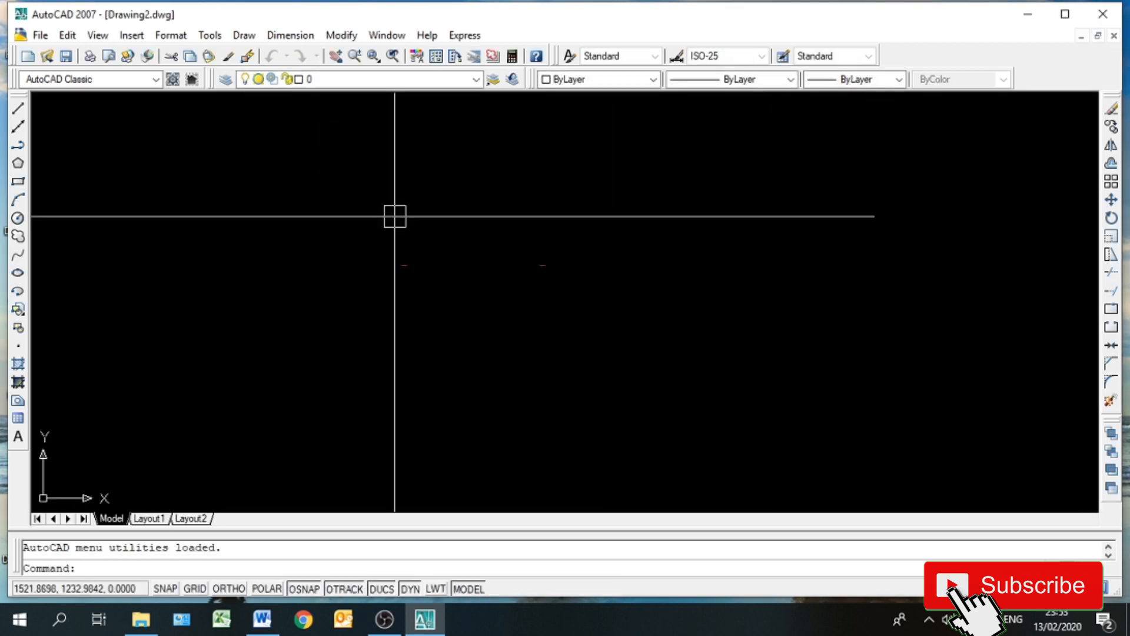
click(1067, 16)
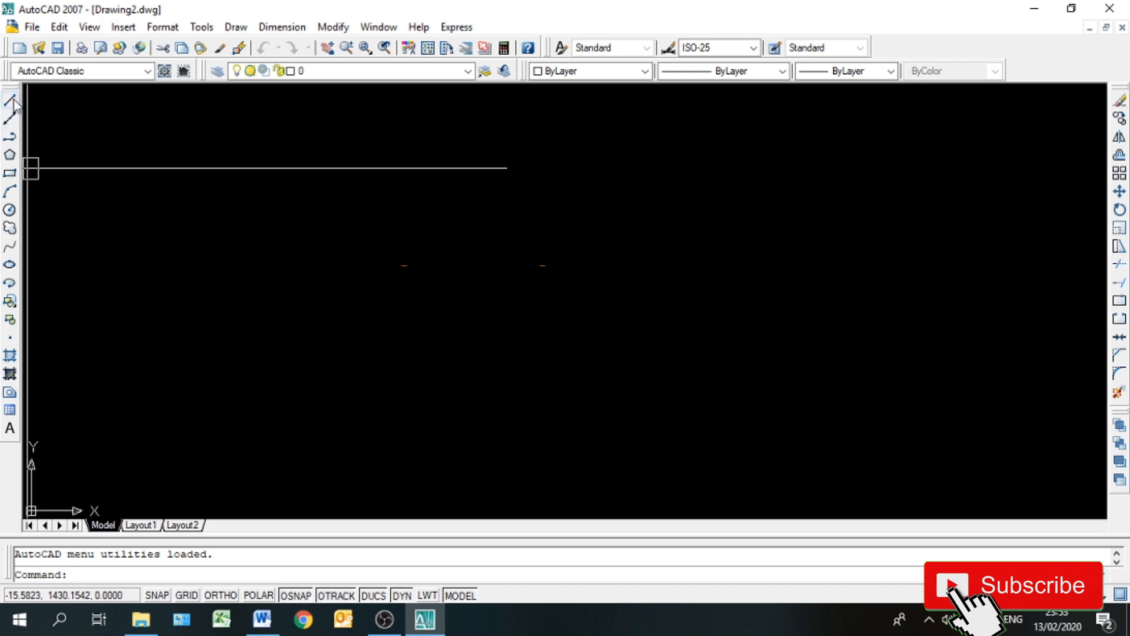
Try to draw a line 10' long with the Line tool, starting in the upper left part of the drawing area.
click(12, 101)
click(148, 193)
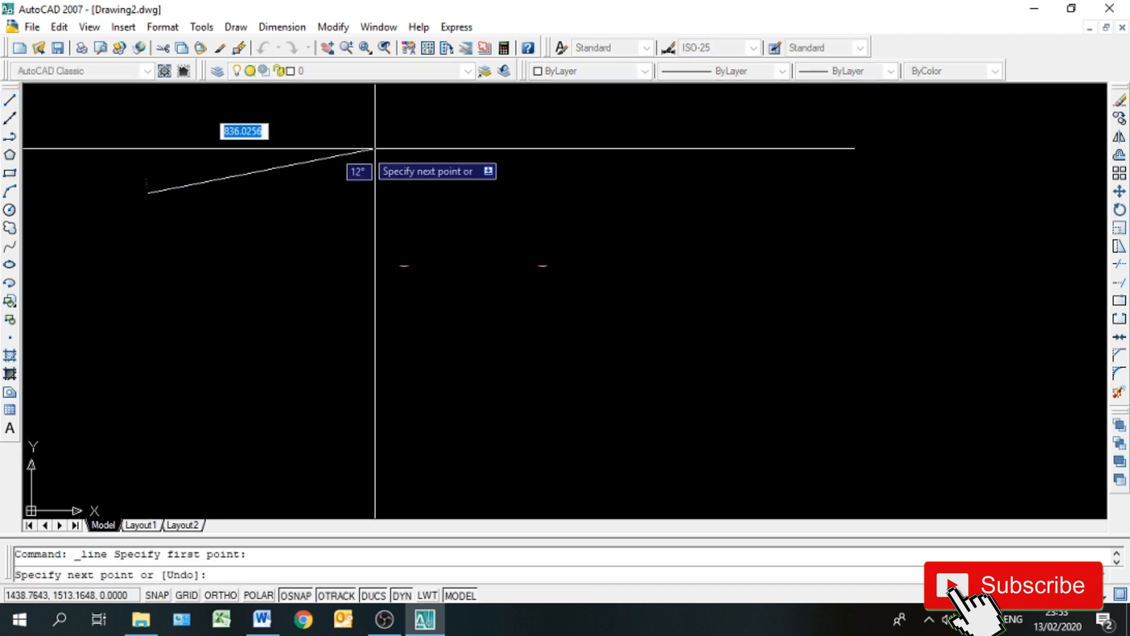
text(10)
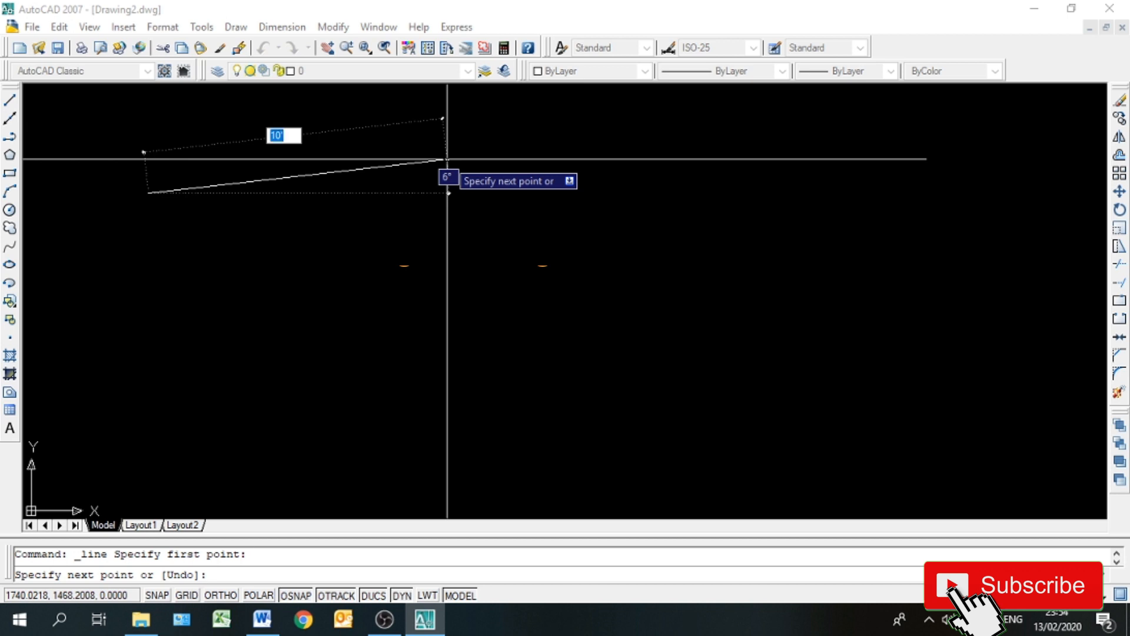
key(Return)
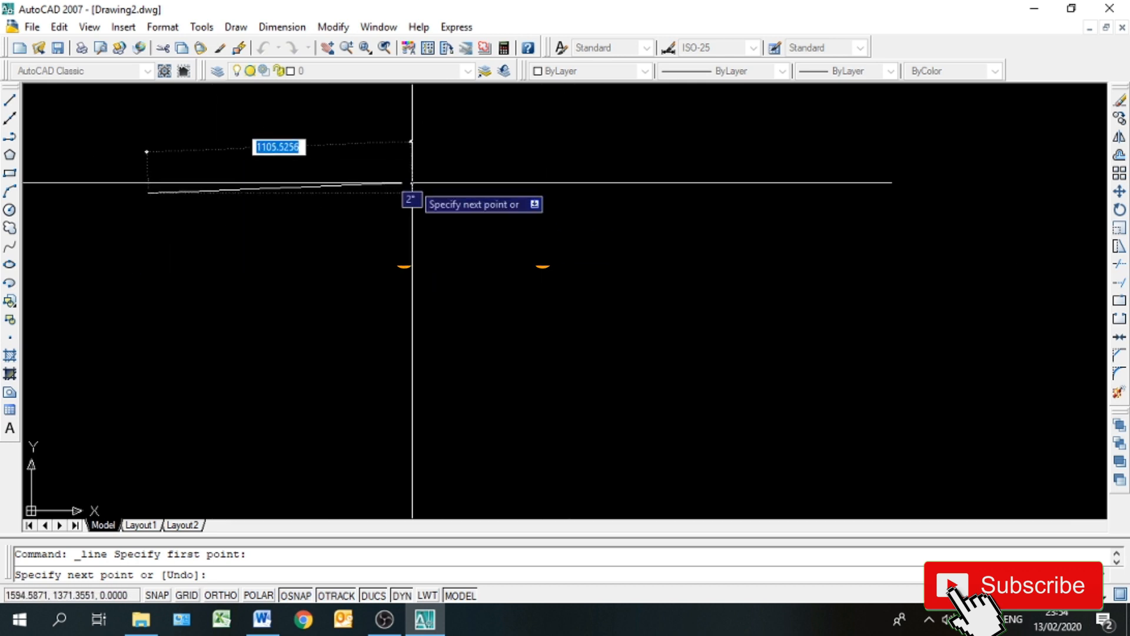
key(Escape)
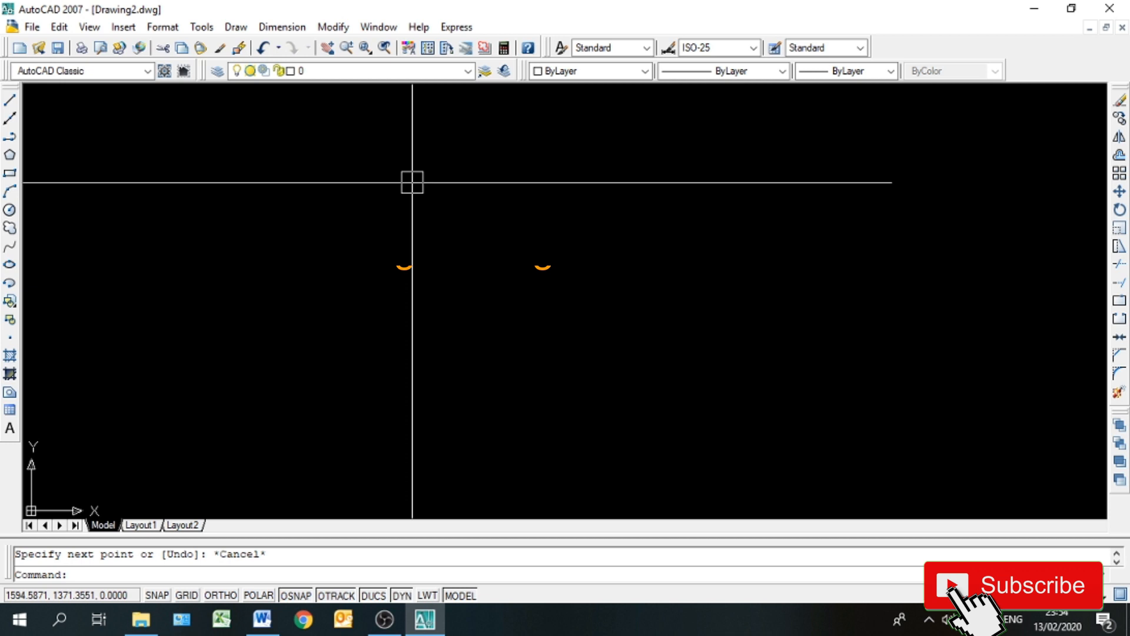
Configure the drawing units to Architectural length with 0'-0" precision and Inches as the insertion scale.
text(un)
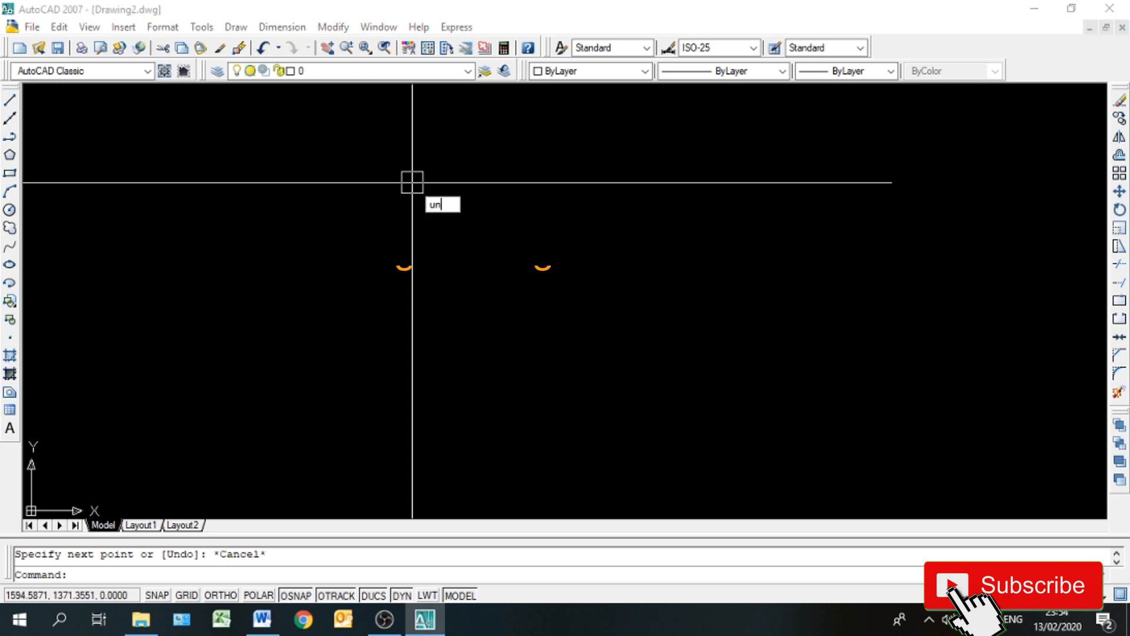
key(Return)
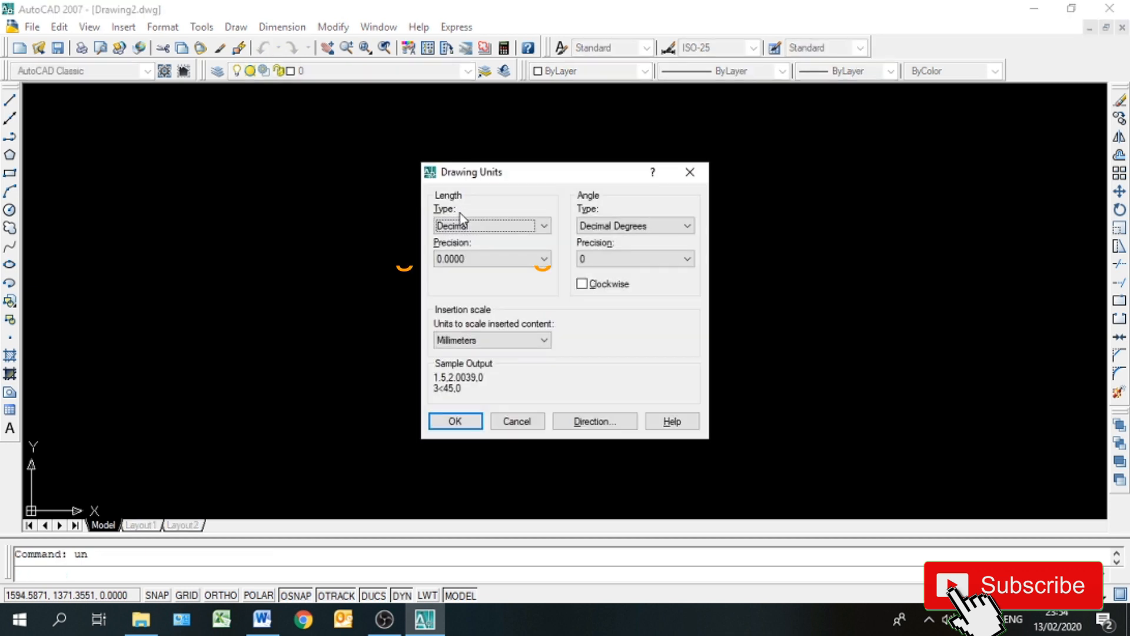
click(462, 227)
click(464, 241)
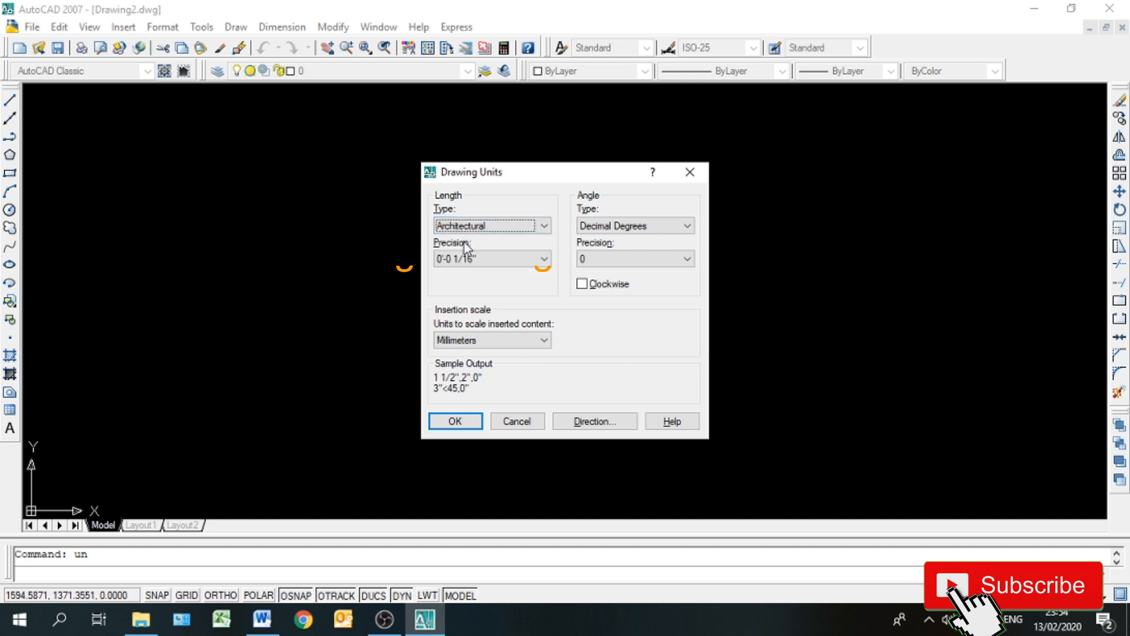
click(465, 260)
click(459, 274)
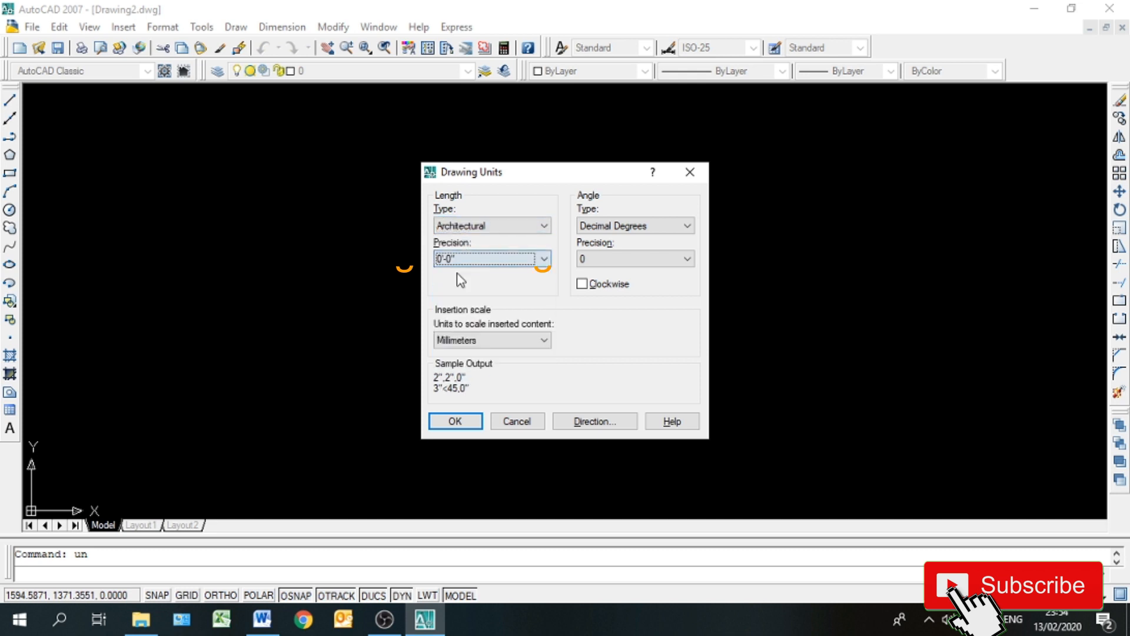
click(461, 340)
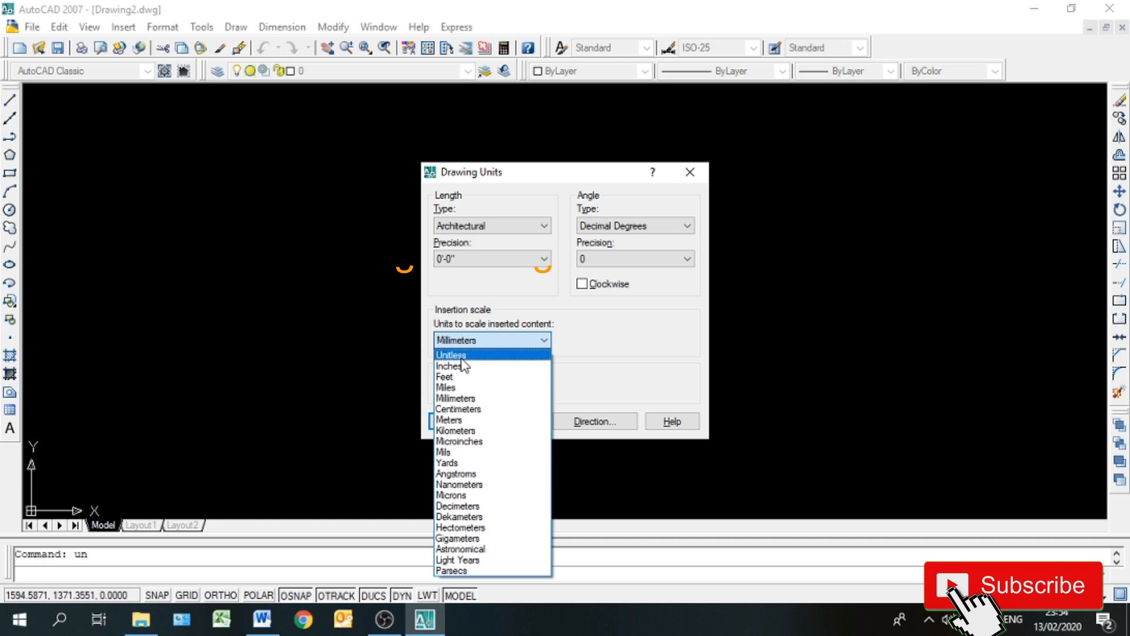
click(464, 366)
click(456, 421)
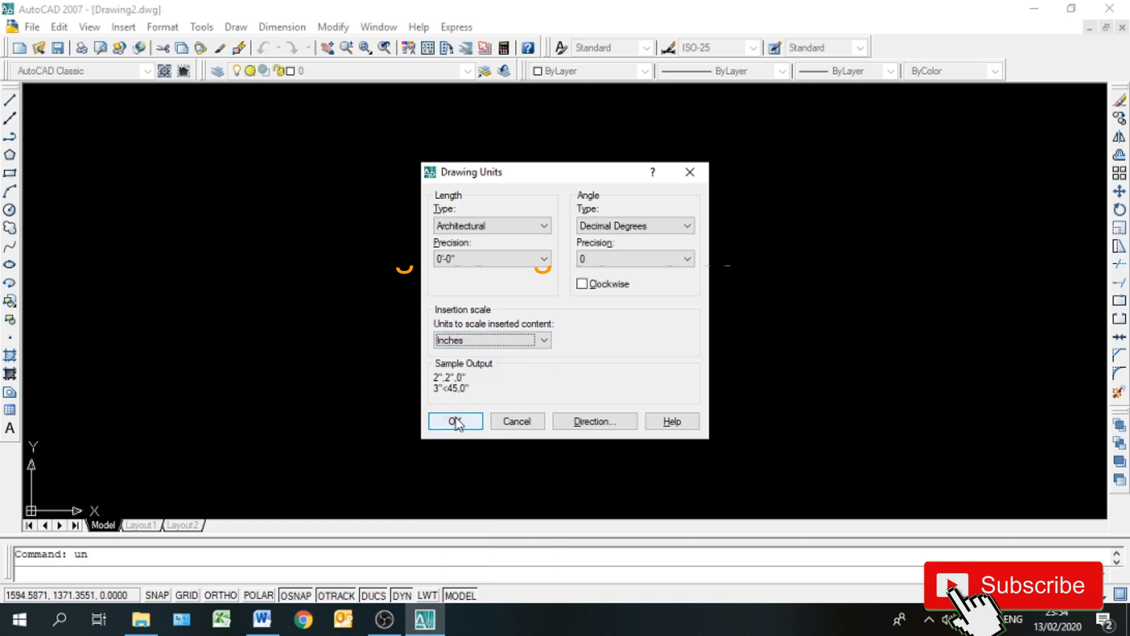
text(l)
key(Return)
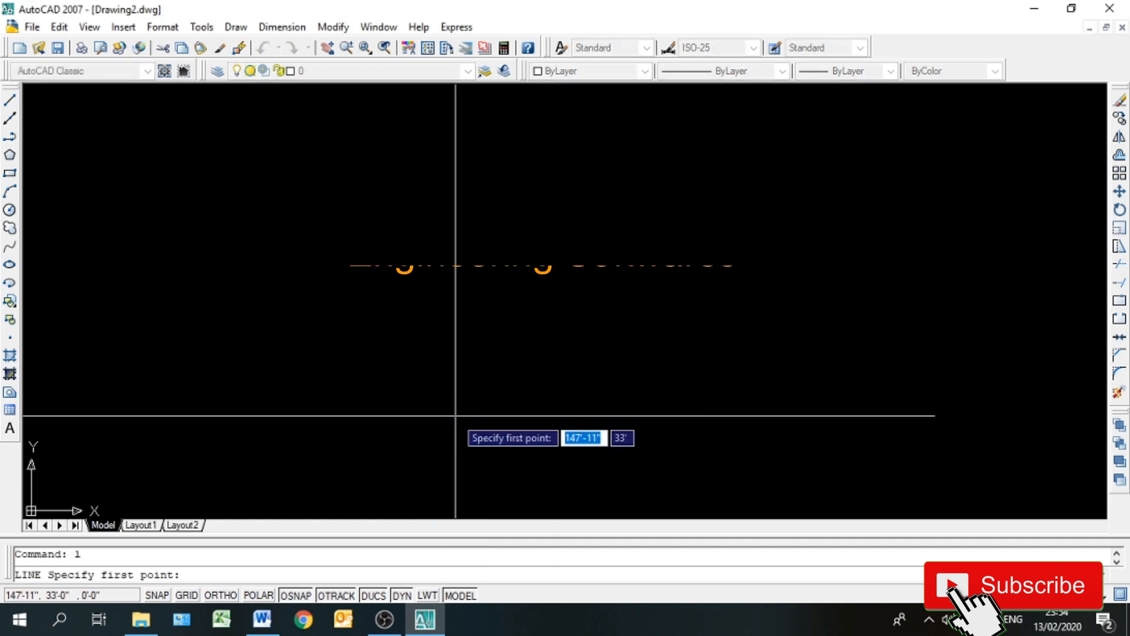
key(Escape)
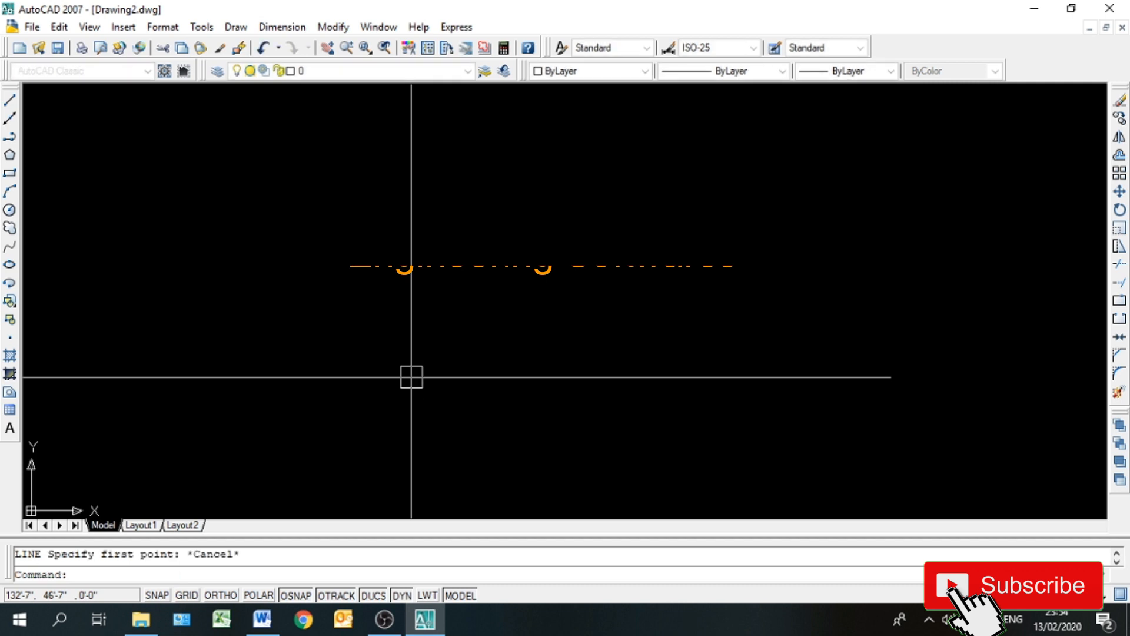
Draw a single line 40' long in the upper left of the drawing, sloping about 4° downward to the right.
click(9, 100)
click(209, 211)
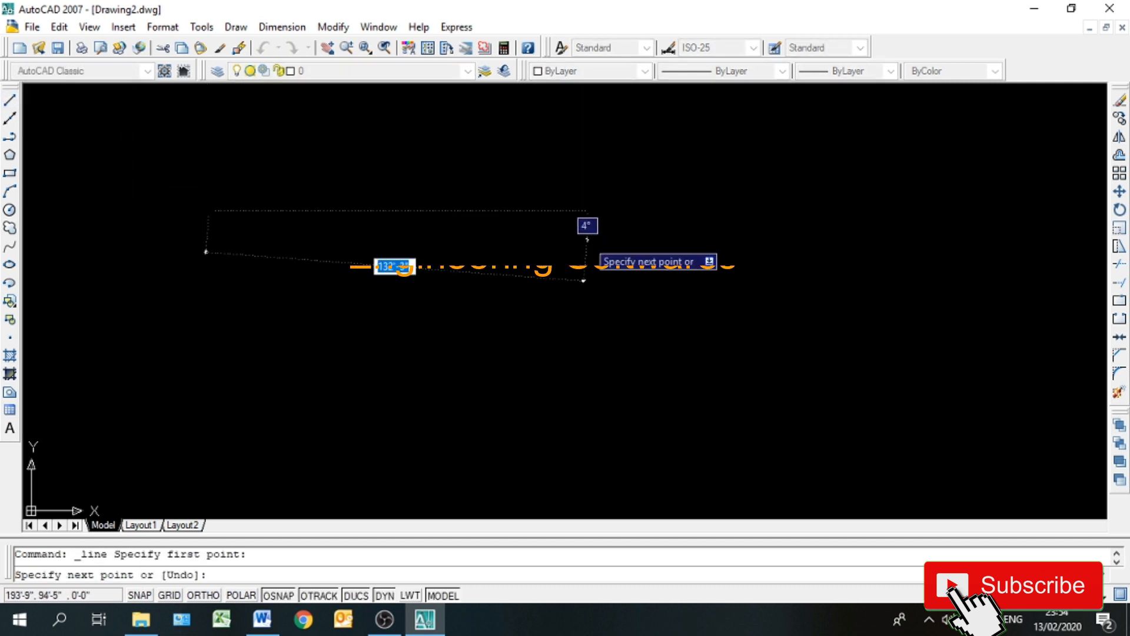
text(40')
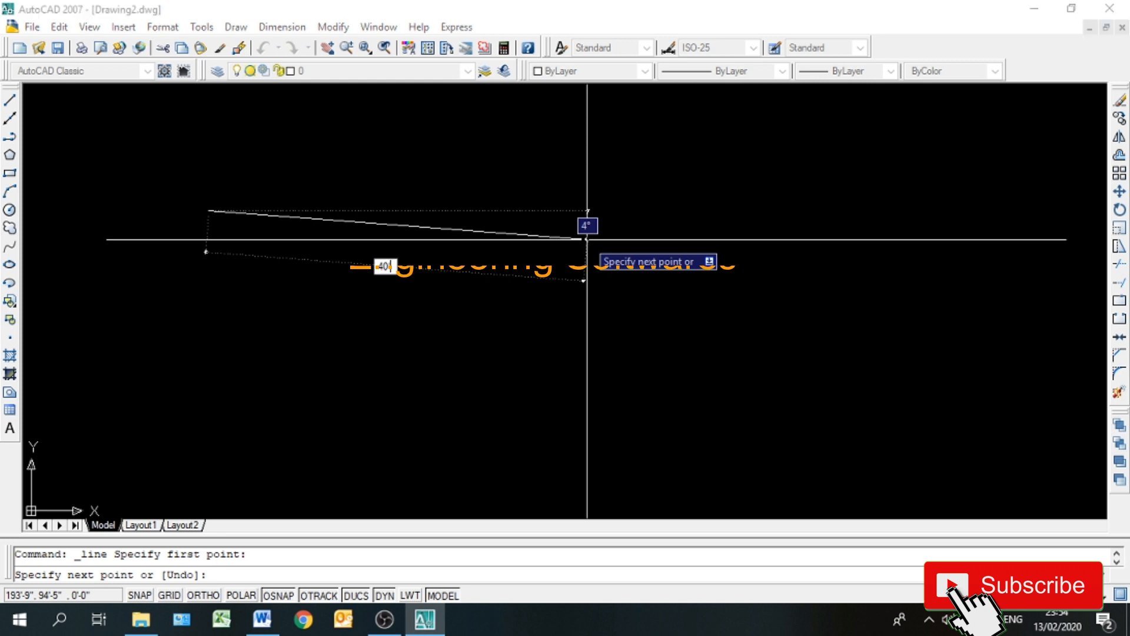
key(Return)
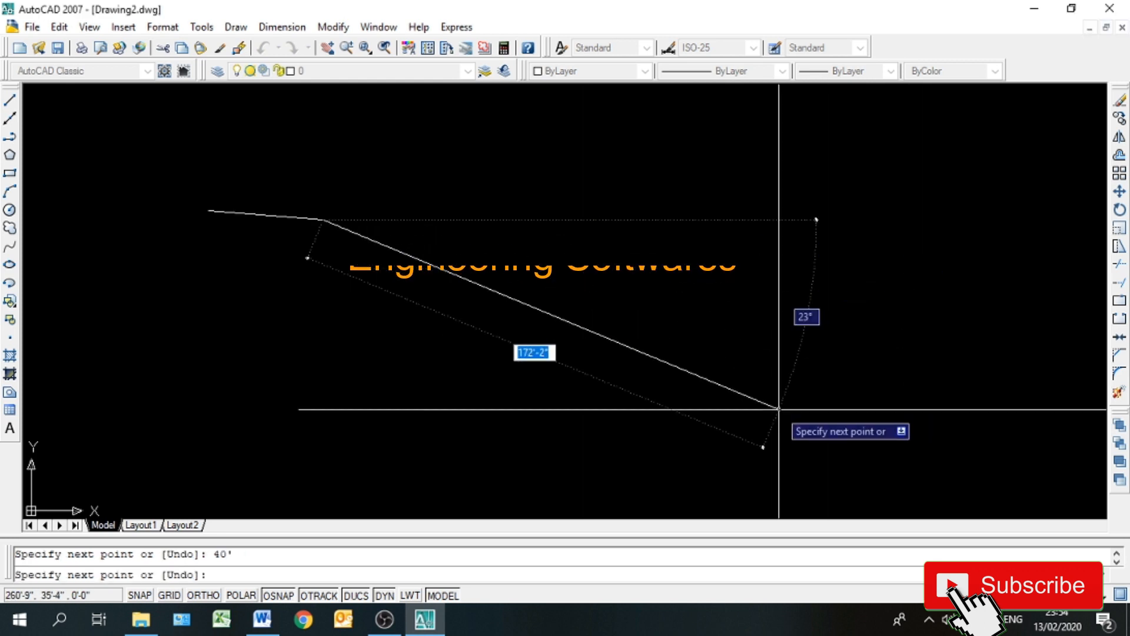
key(Escape)
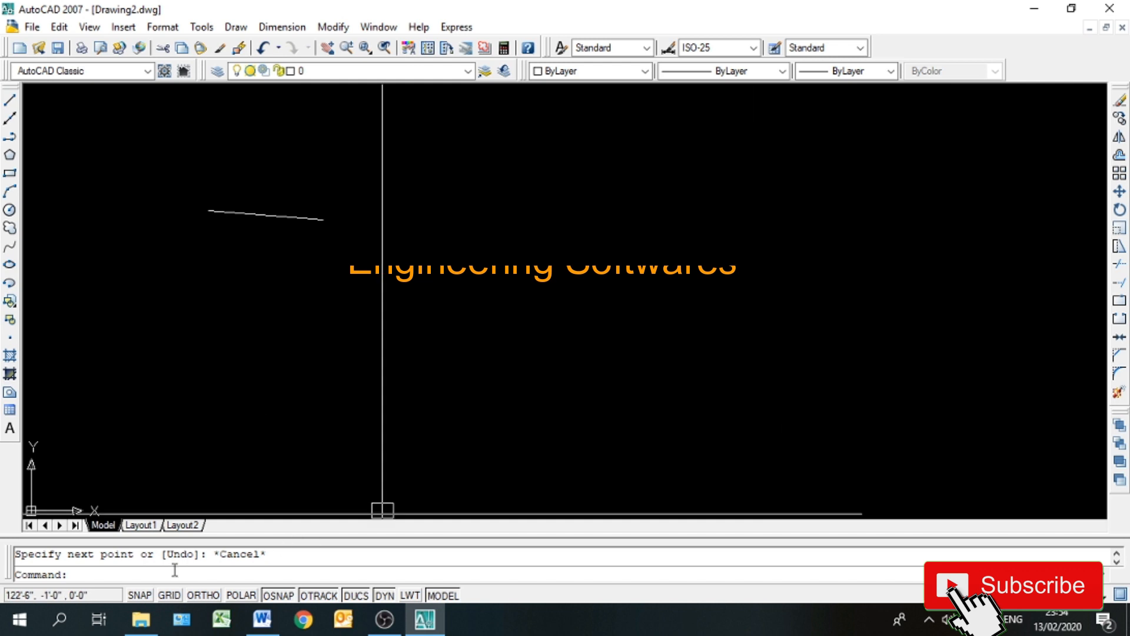
Find the On-Screen Keyboard through Windows search and open it to examine the key layout.
click(61, 619)
text(k)
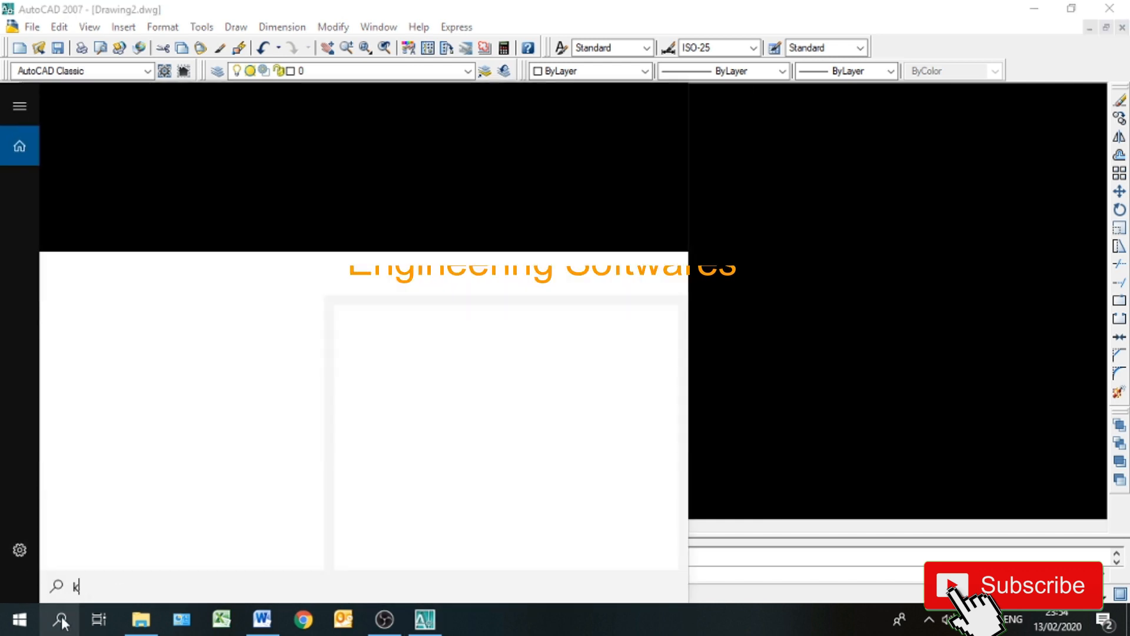
text(eyb)
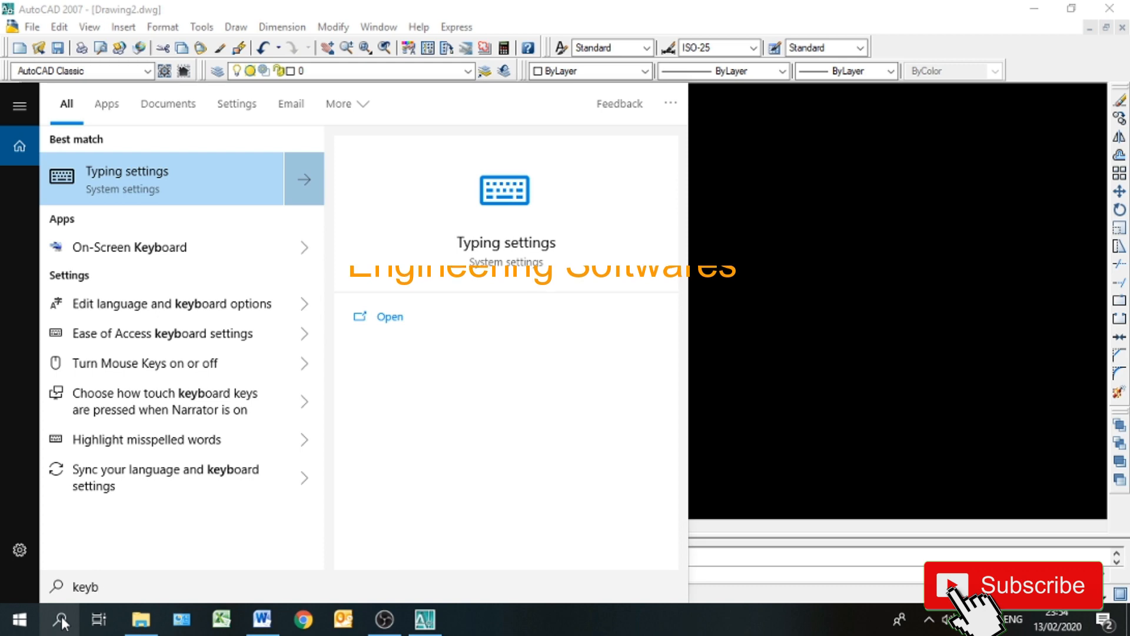
key(Down)
key(Return)
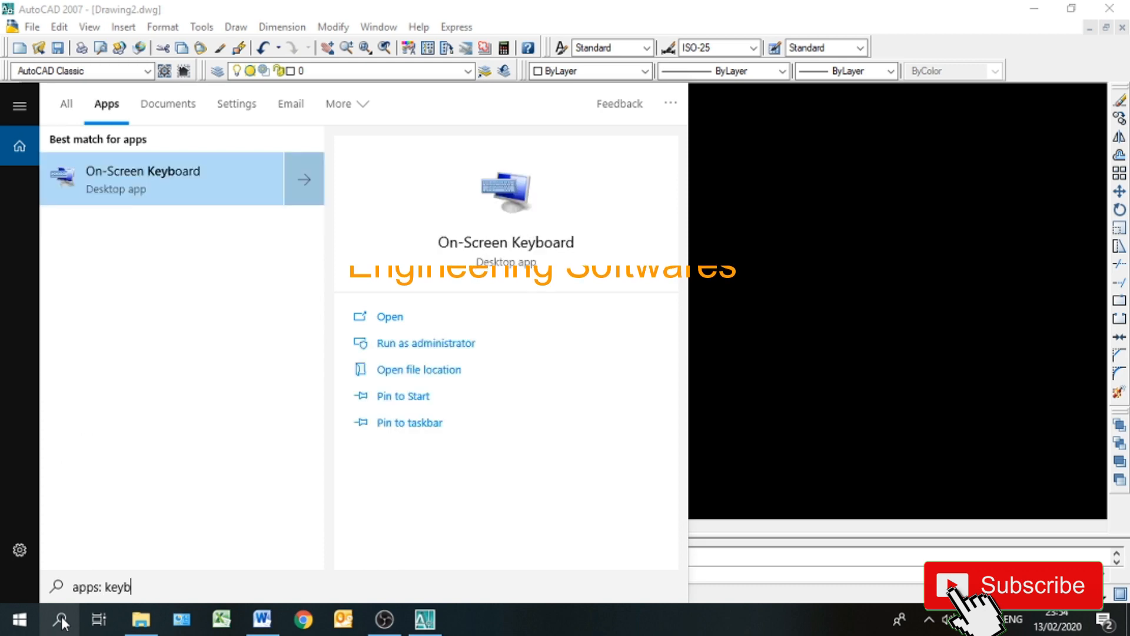
key(Return)
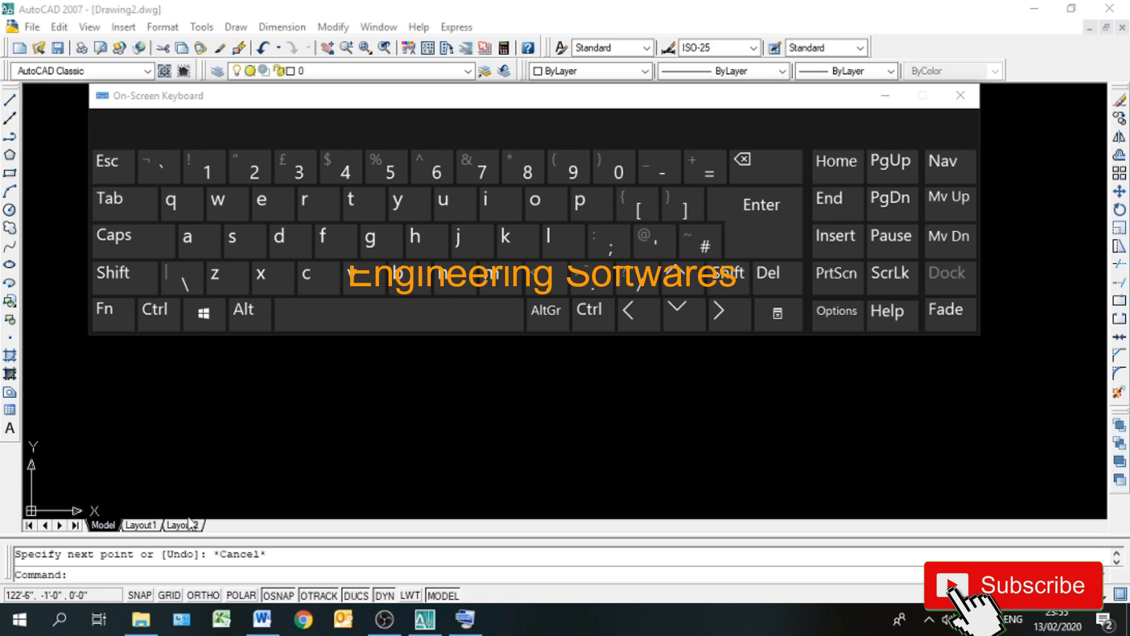
Open a blank Notepad document through Windows search and close the On-Screen Keyboard.
click(72, 623)
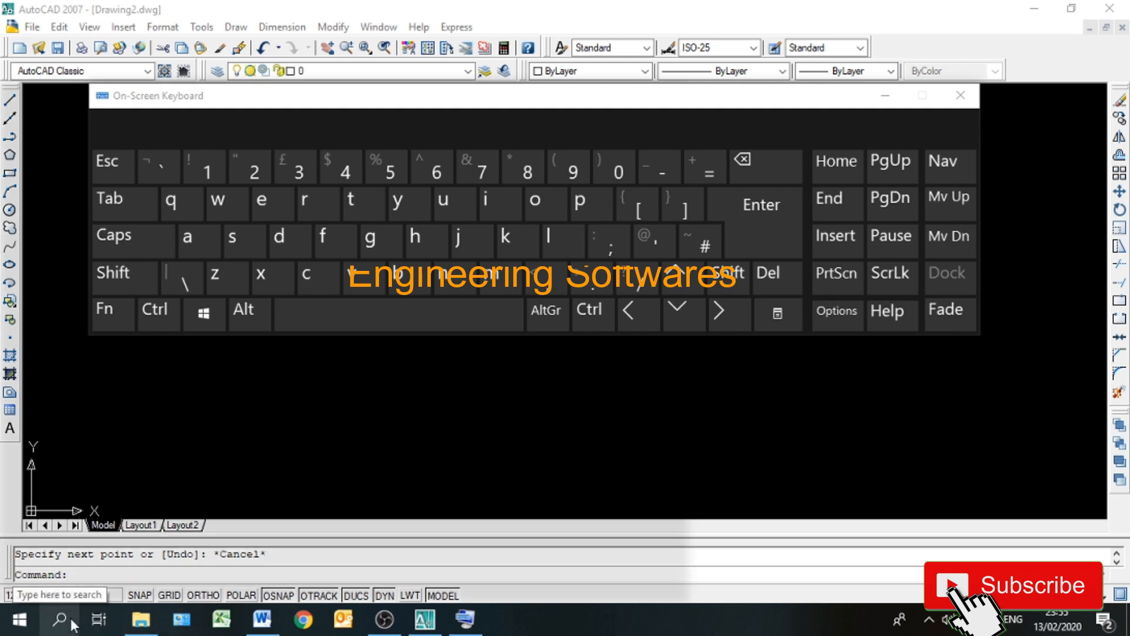
text(note)
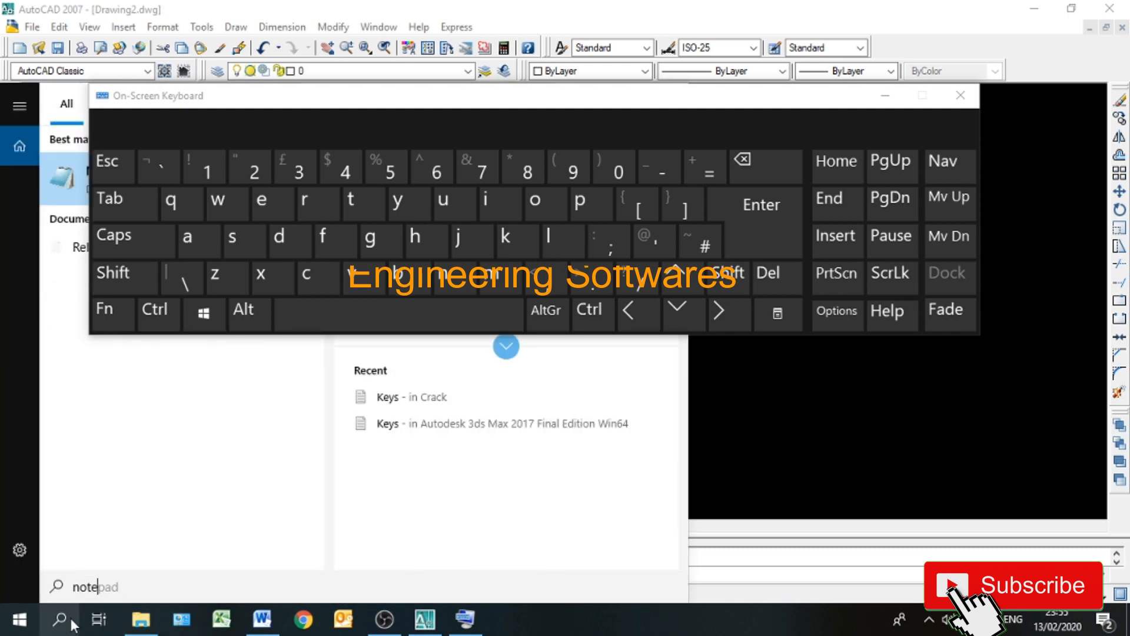
key(Return)
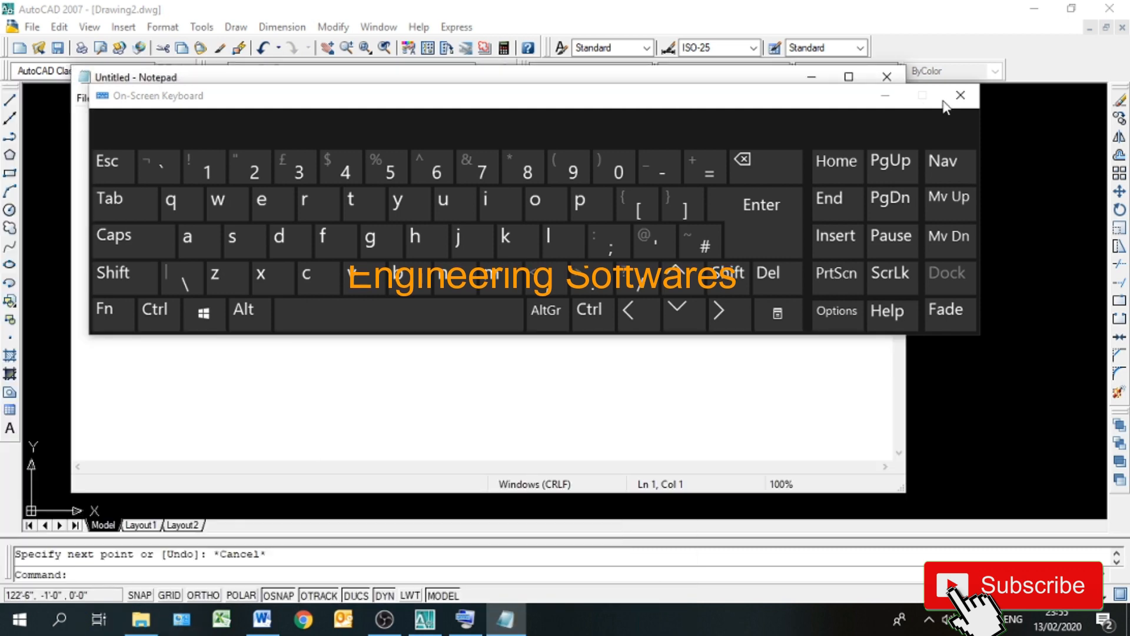
click(961, 96)
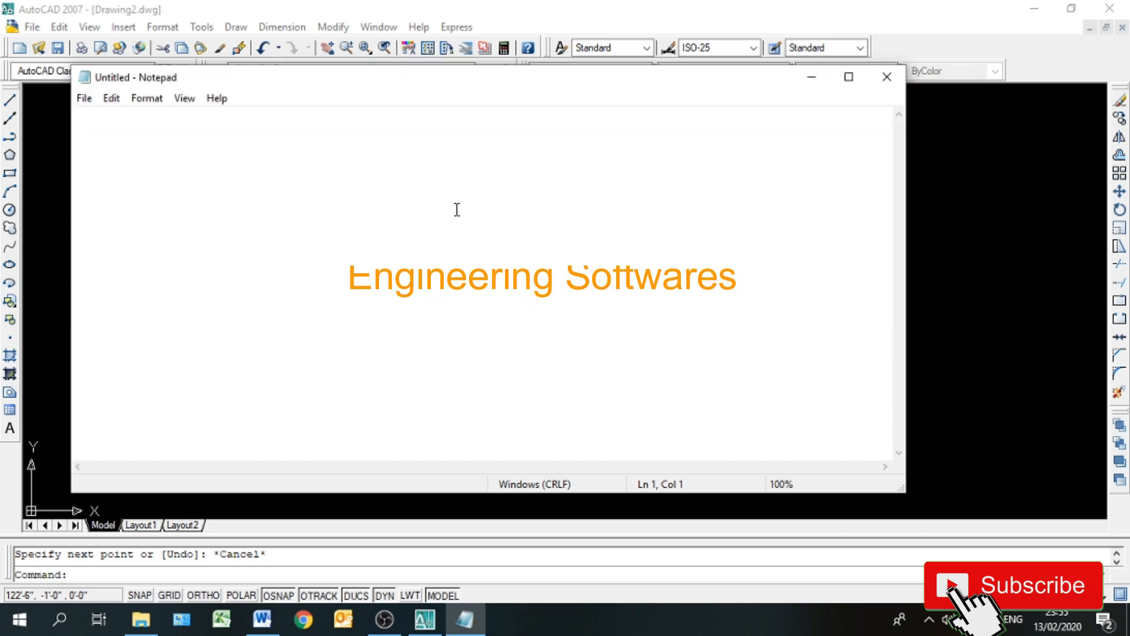
Enter the foot symbol ' on two separate lines and an example length of 12' below them in the blank note.
text(')
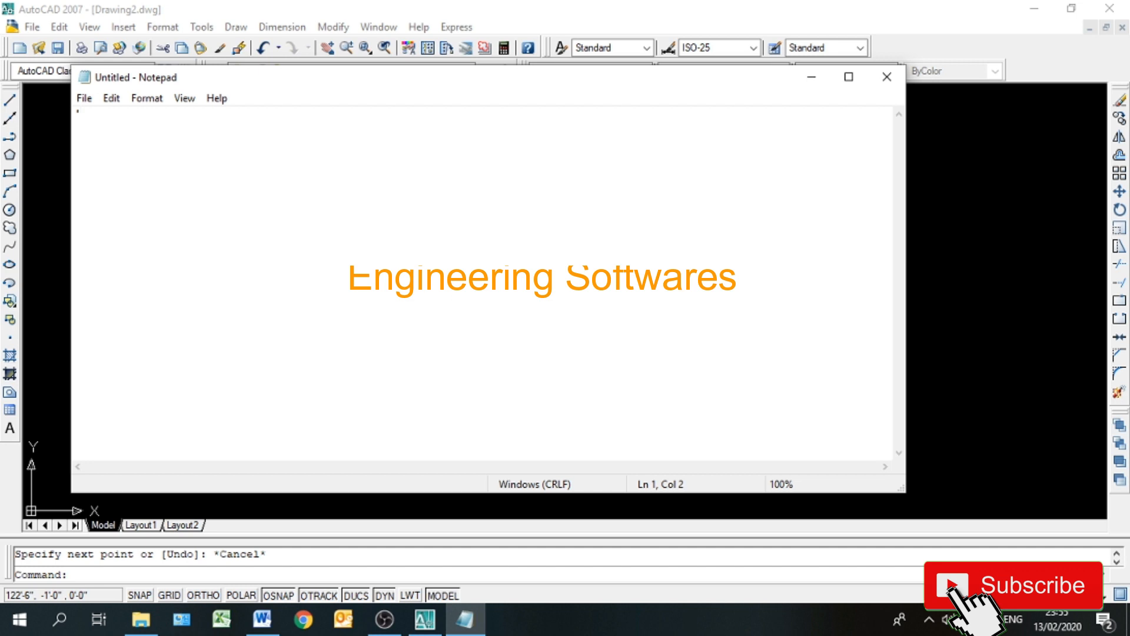
key(Return)
key(Return)
text(')
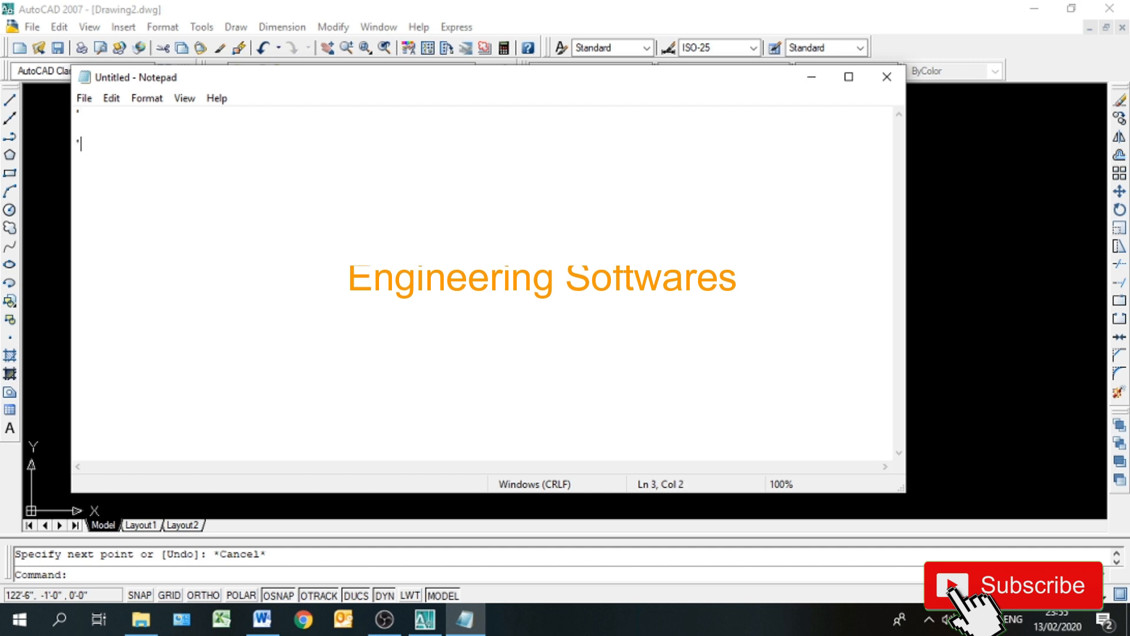
key(Return)
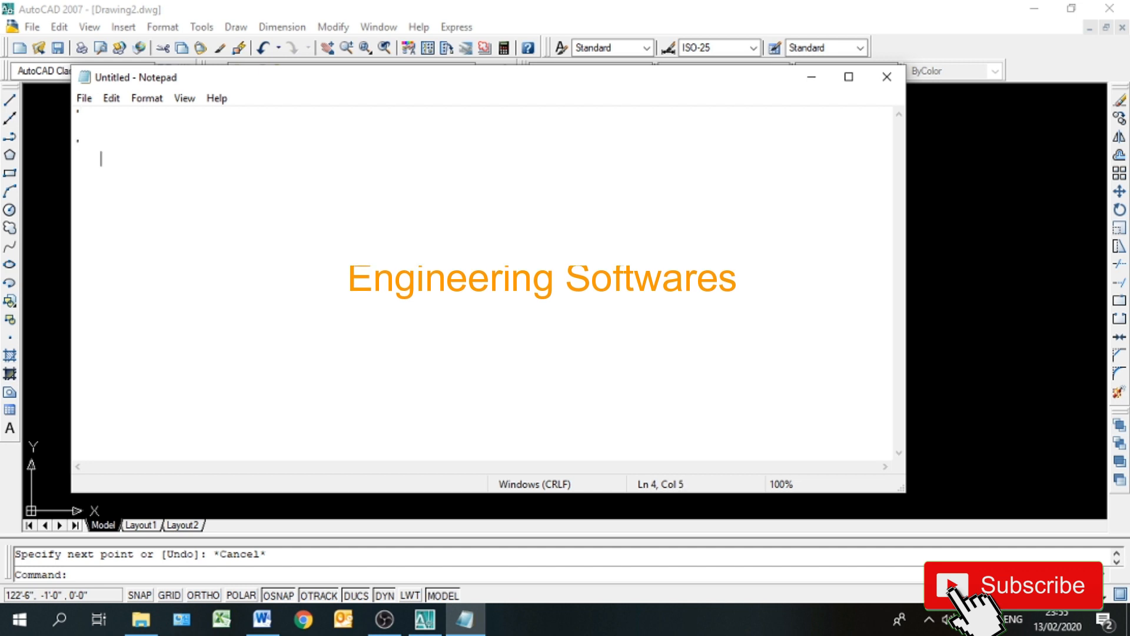
text(12')
key(Return)
key(Return)
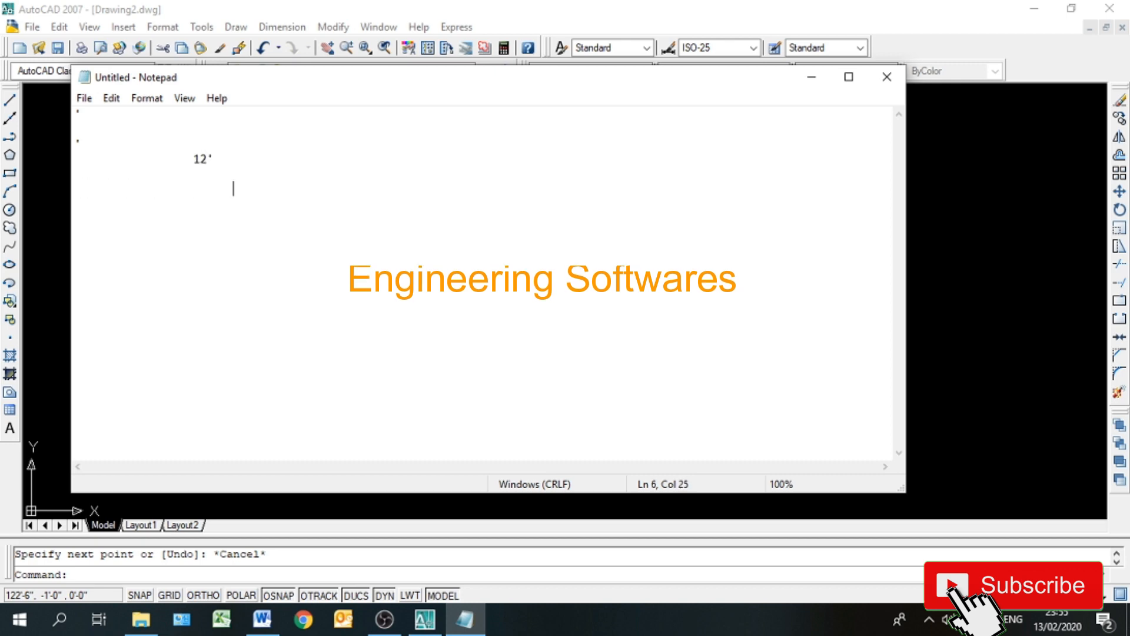
Add an example inch value of 12'' to the note, and close it without saving to return to the AutoCAD drawing.
text(12)
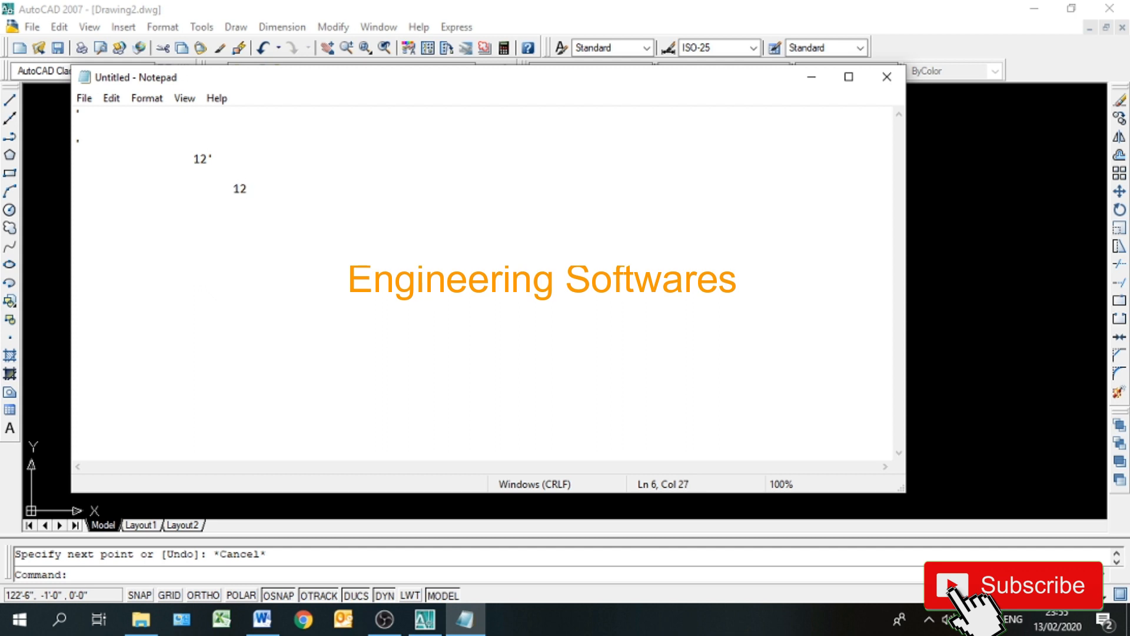
text(@)
key(BackSpace)
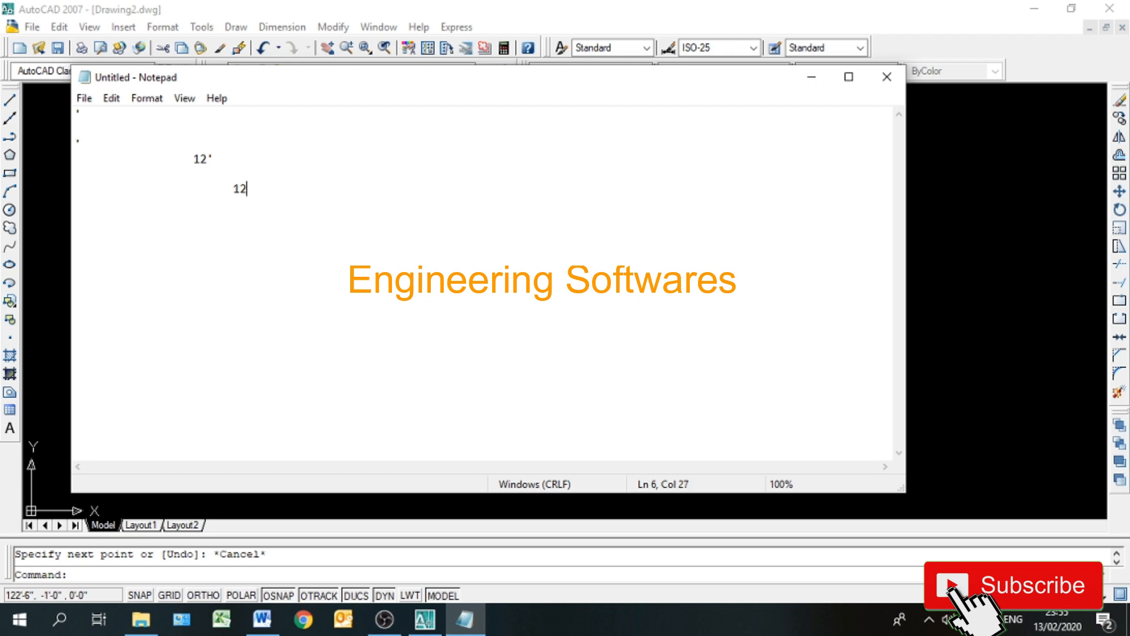
text('')
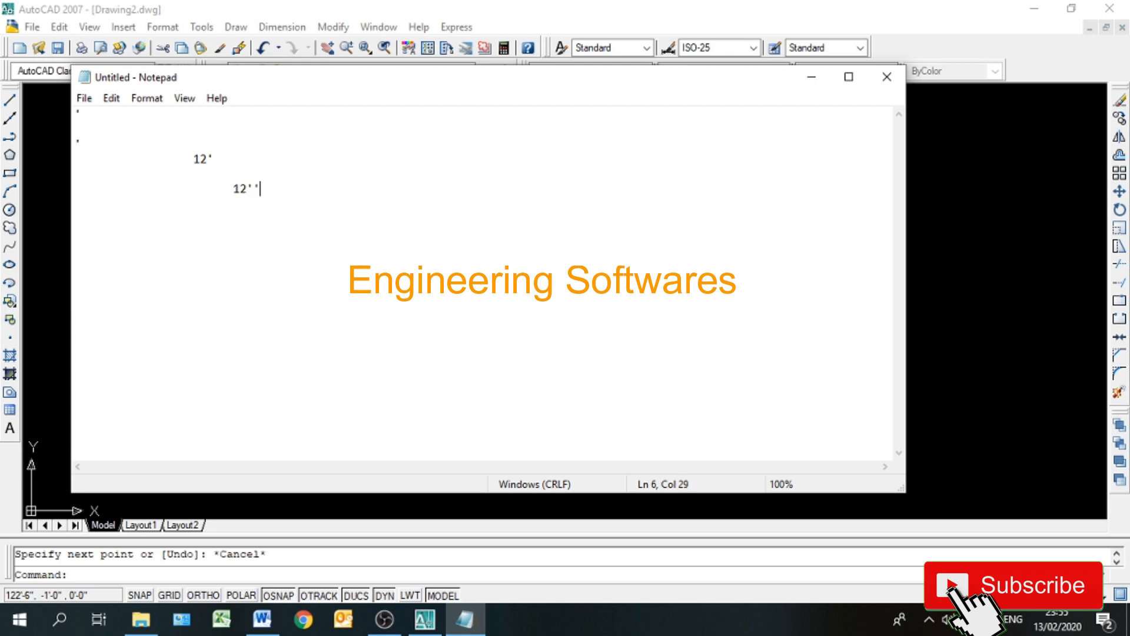
click(887, 77)
click(603, 312)
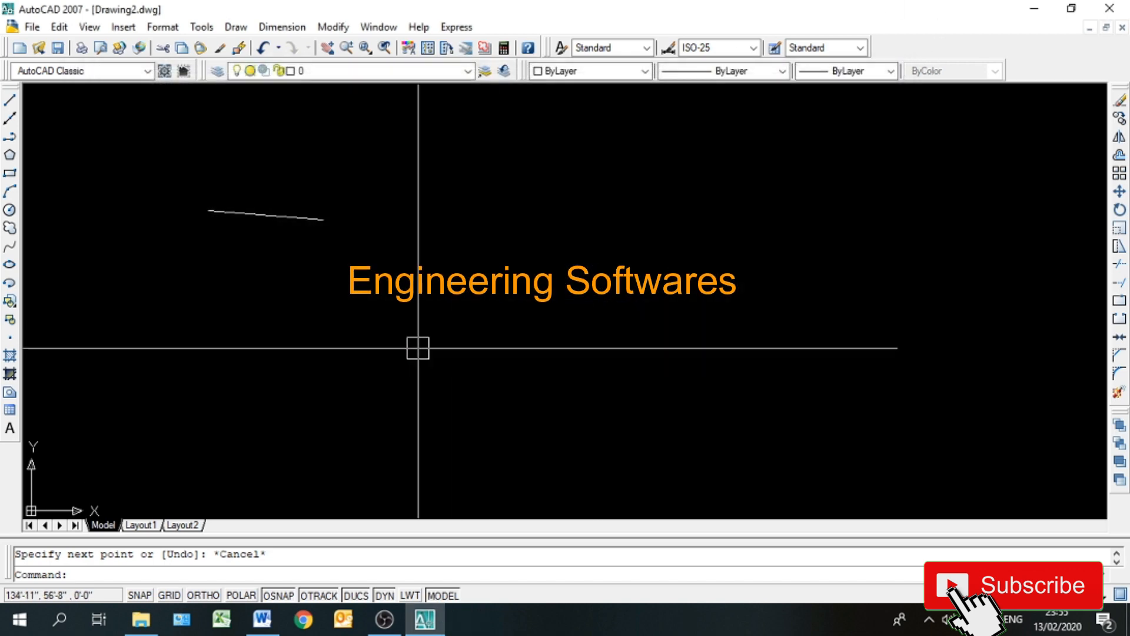
Draw a freehand chain of 14 connected, crossing line segments across the middle of the drawing with the Line command.
click(11, 101)
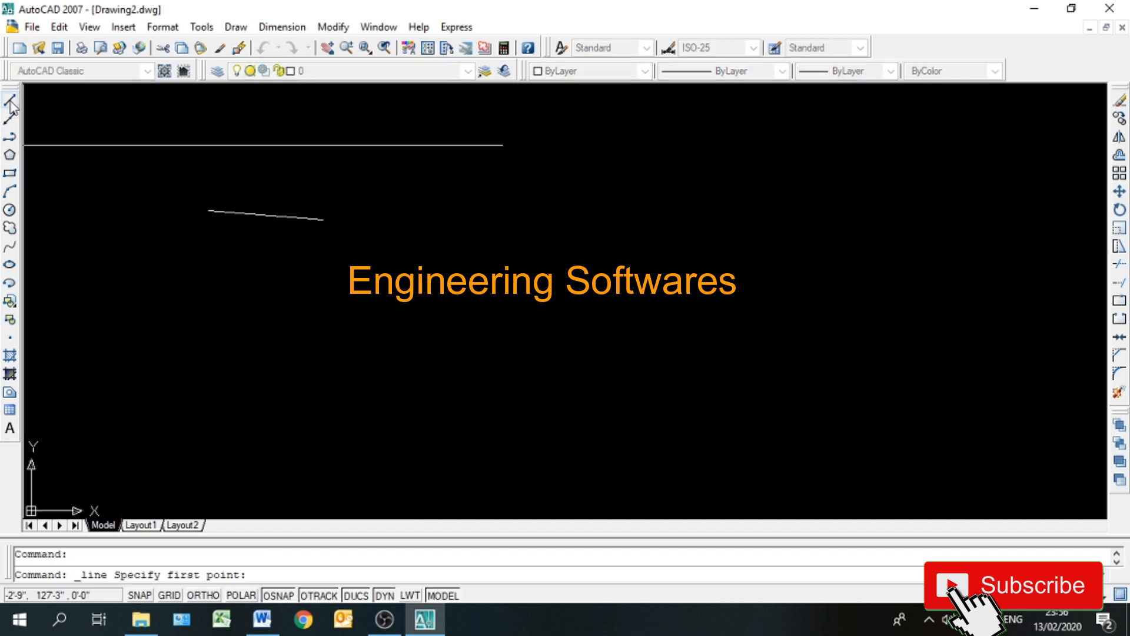
click(441, 178)
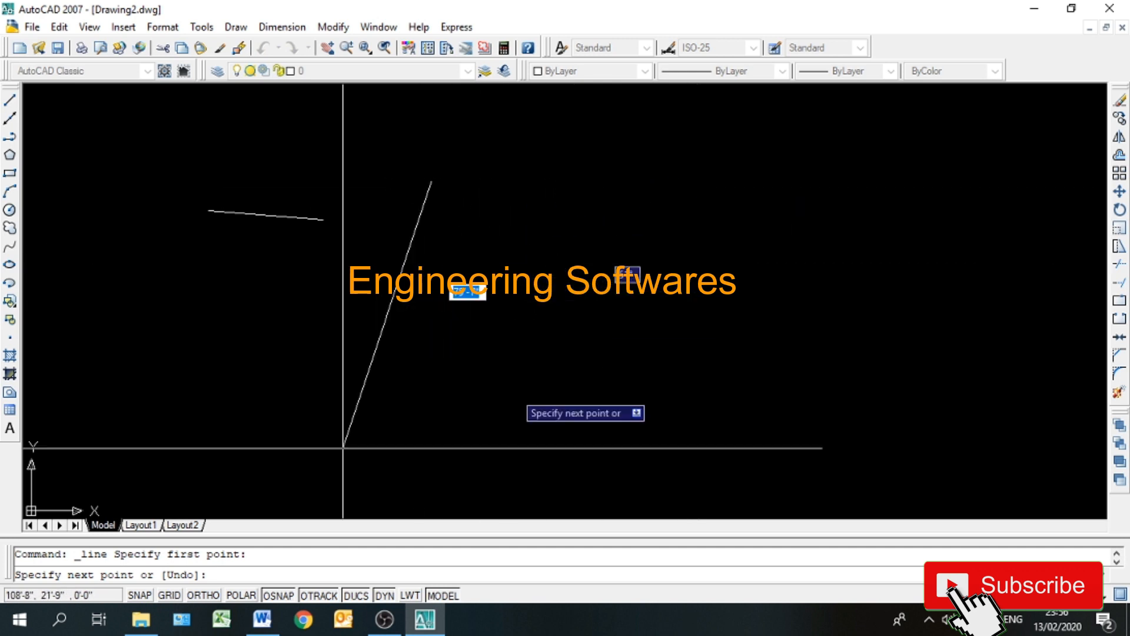
click(359, 423)
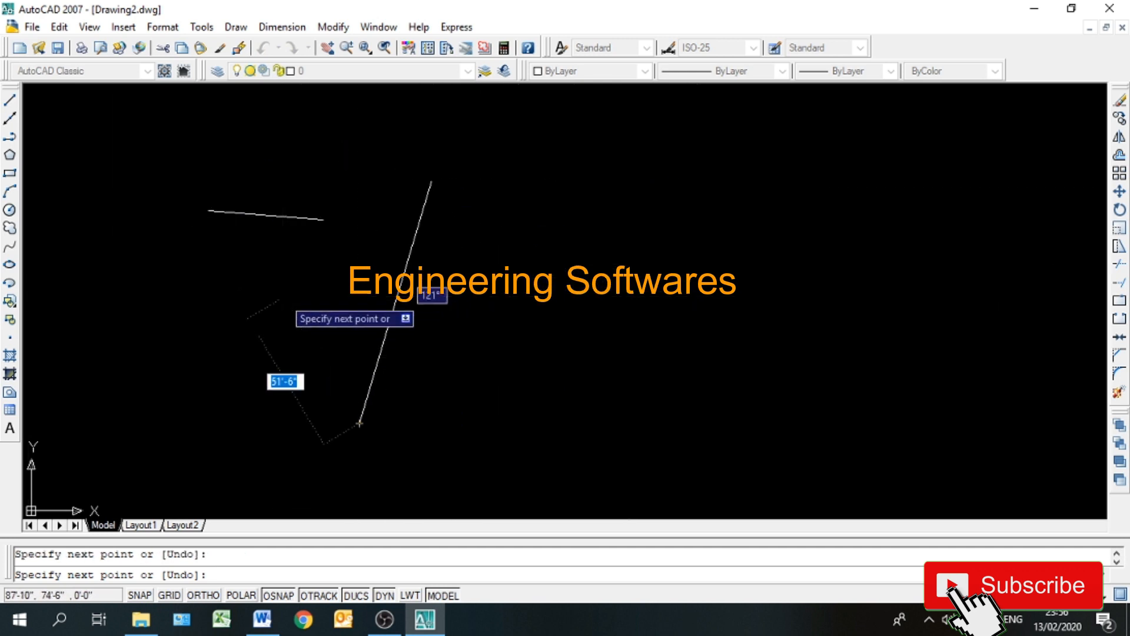
click(284, 296)
click(495, 229)
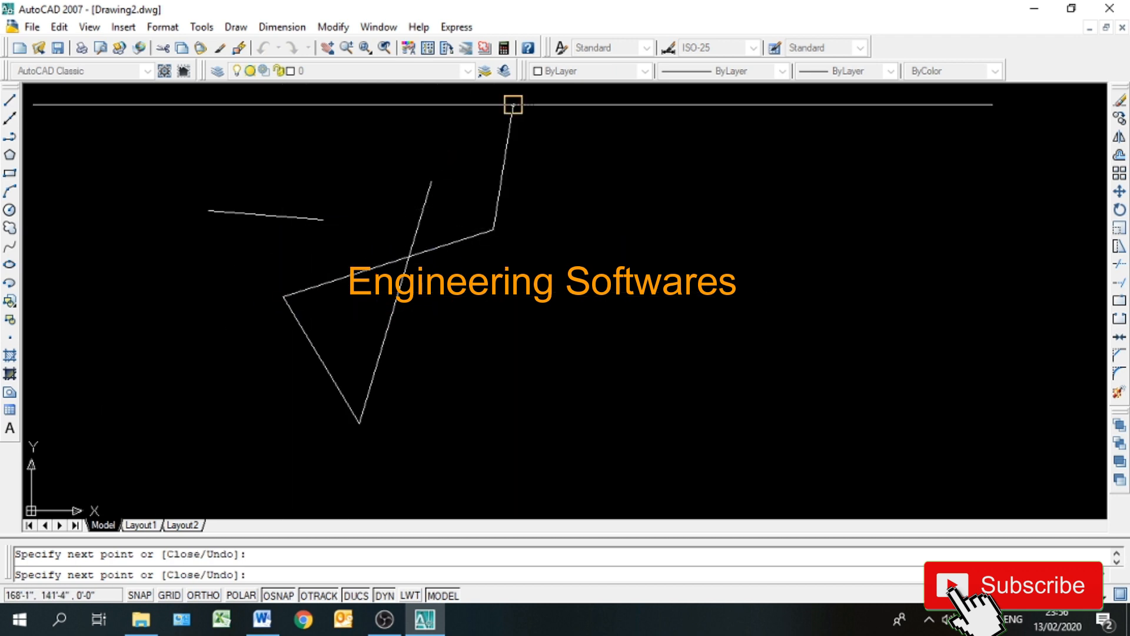
click(513, 105)
click(306, 105)
click(454, 312)
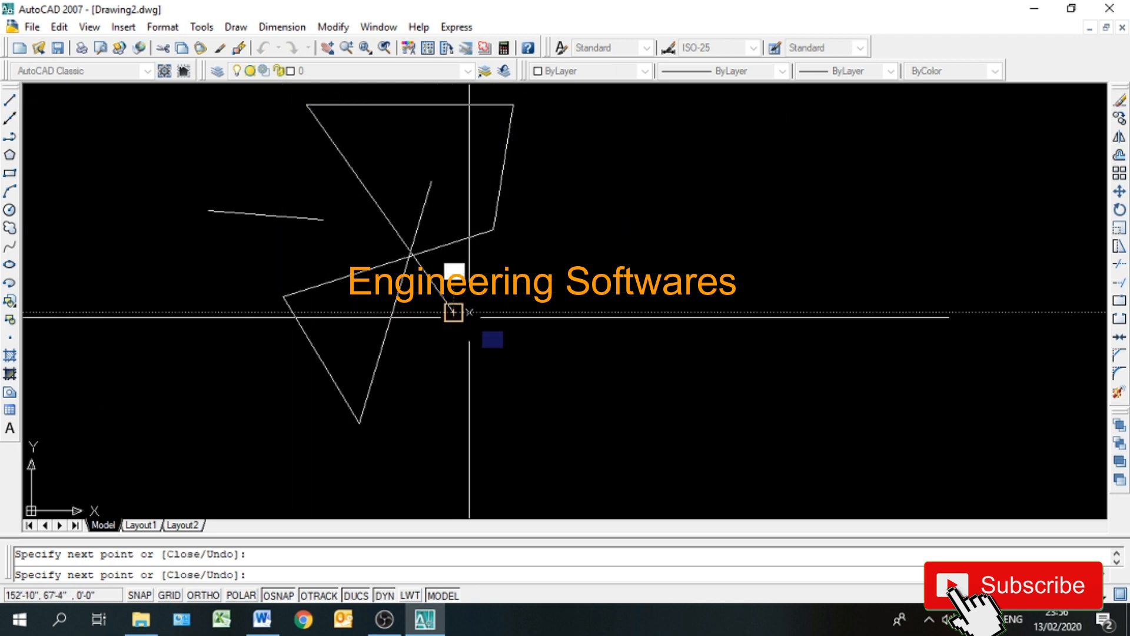
click(724, 341)
click(604, 446)
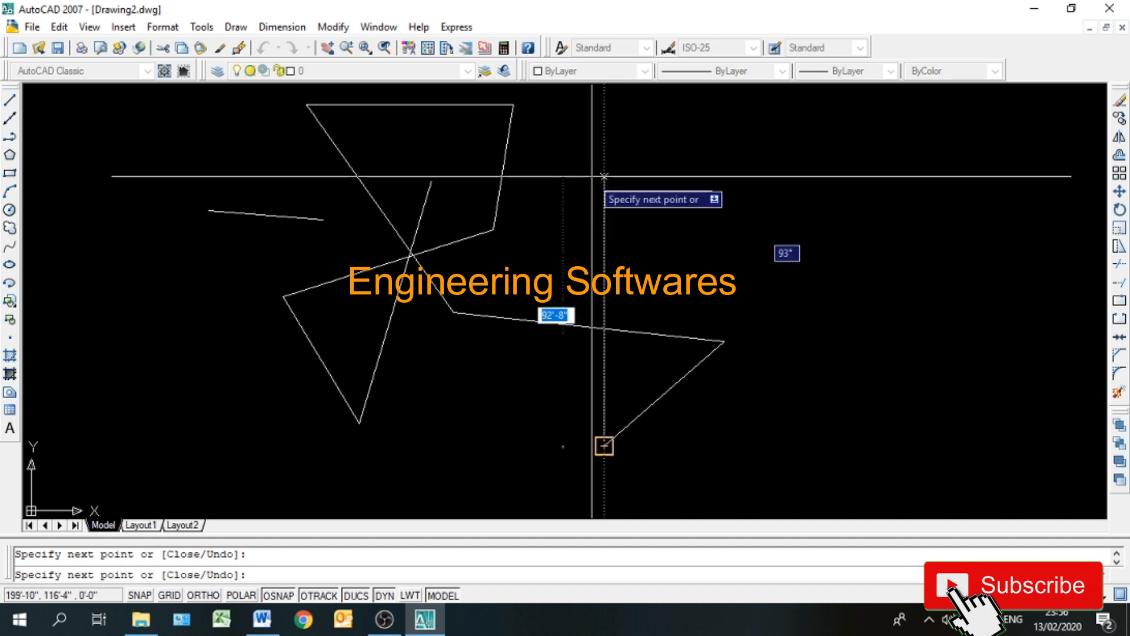
click(604, 177)
click(434, 432)
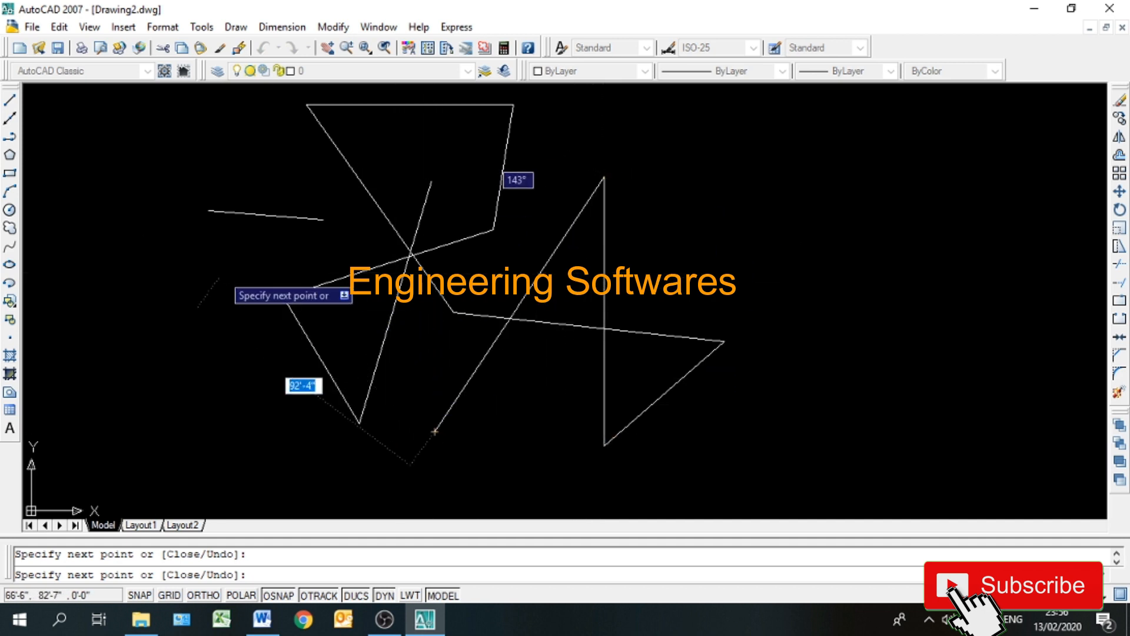
click(222, 272)
click(737, 89)
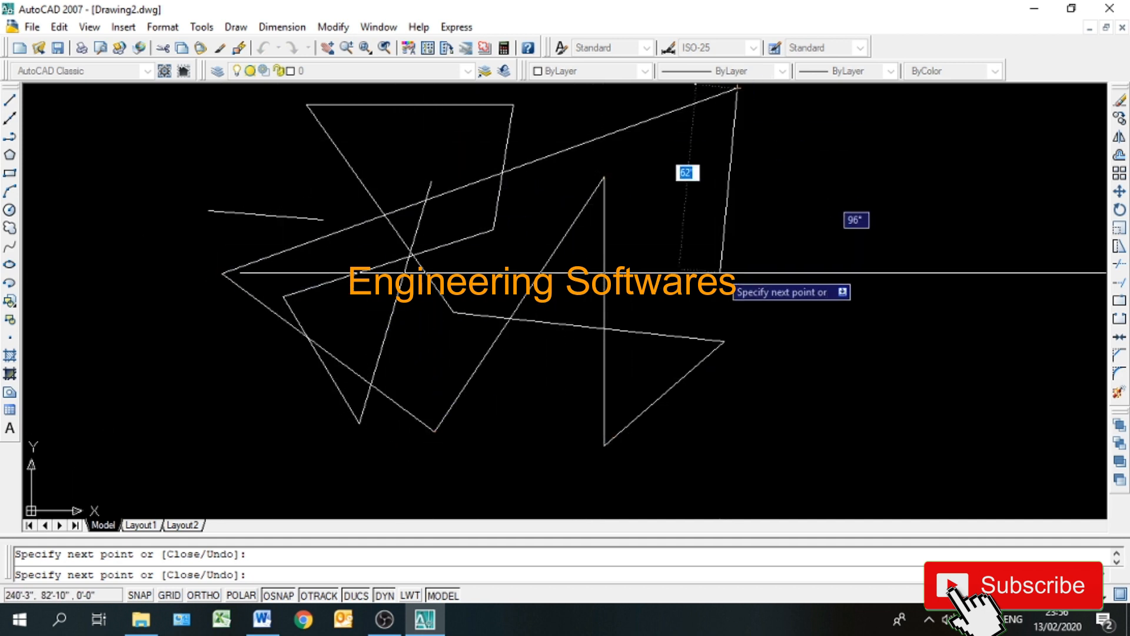
click(720, 274)
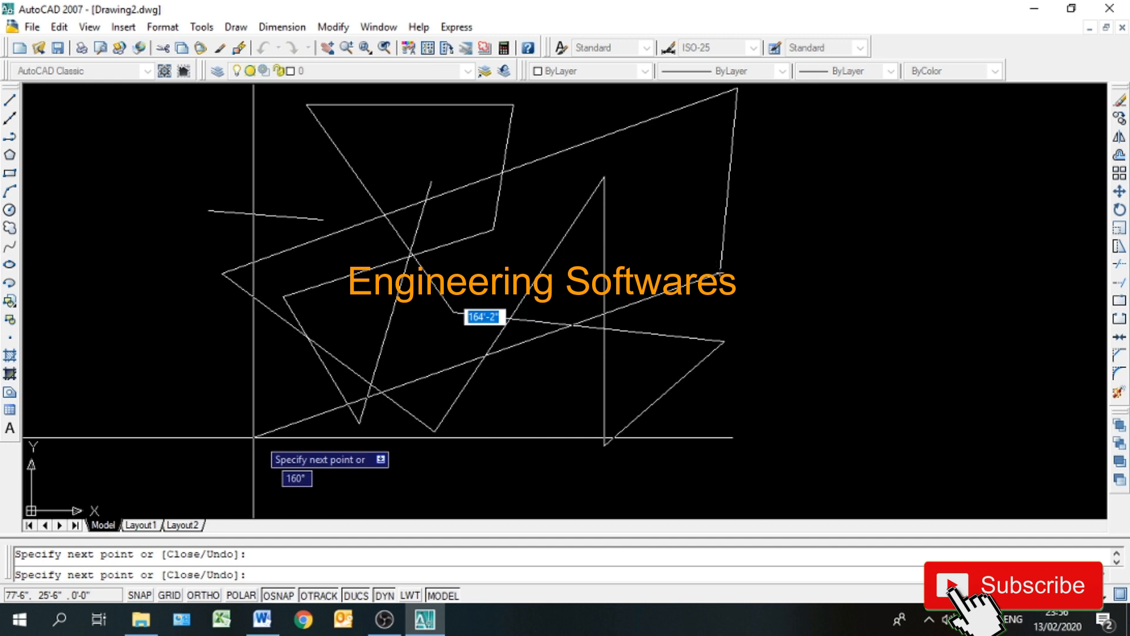
click(222, 436)
key(Escape)
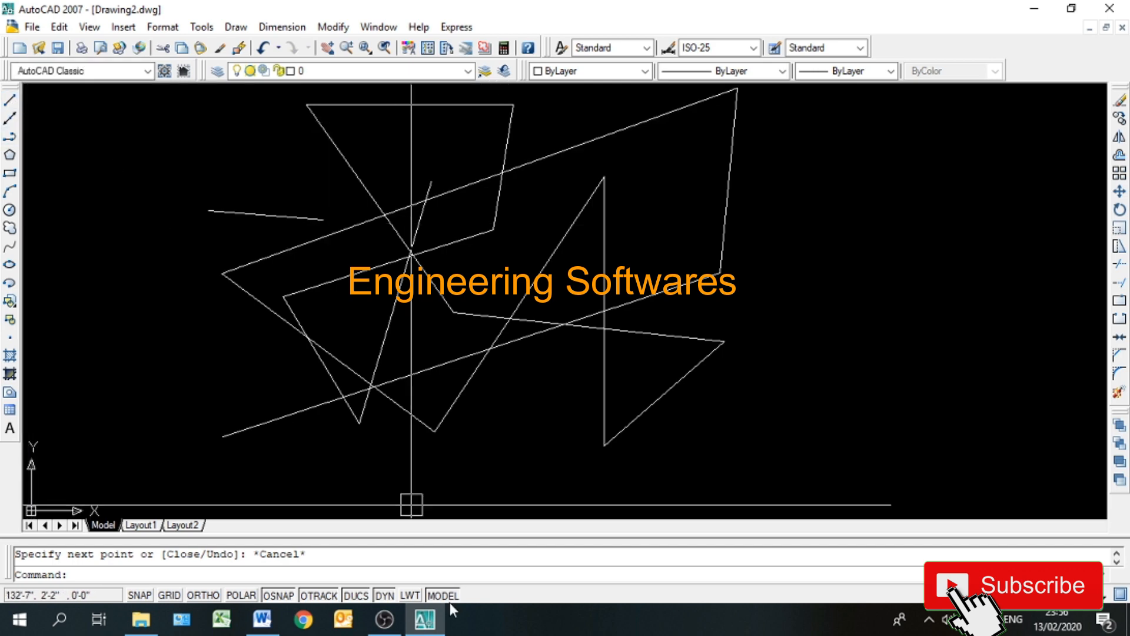
Check the lesson outline in the Word document and return to the AutoCAD drawing.
click(272, 622)
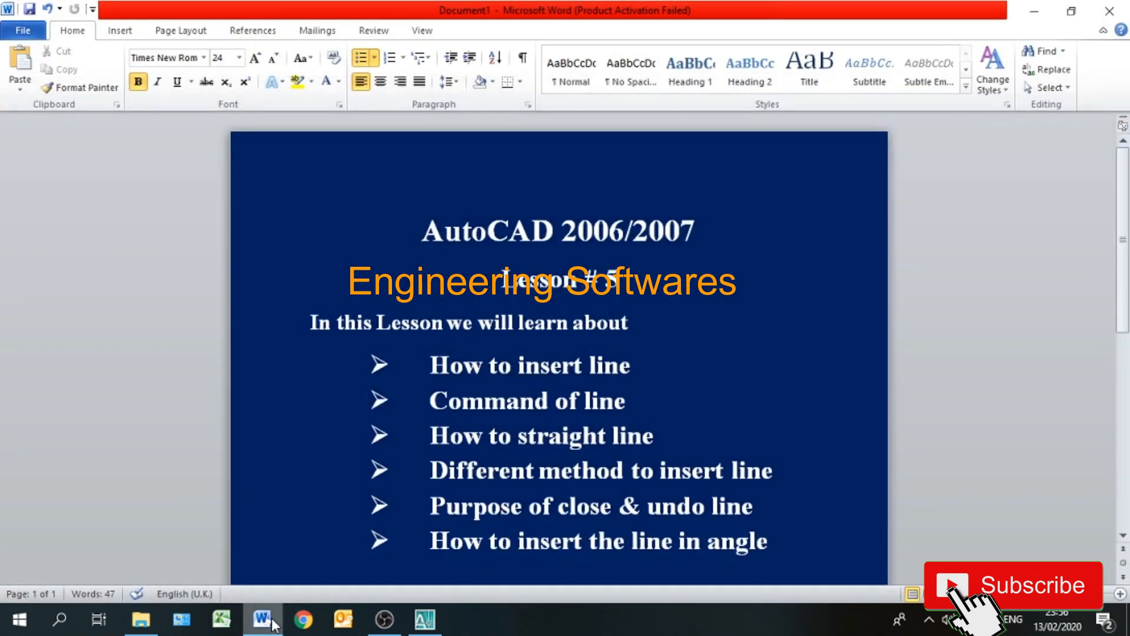
click(272, 623)
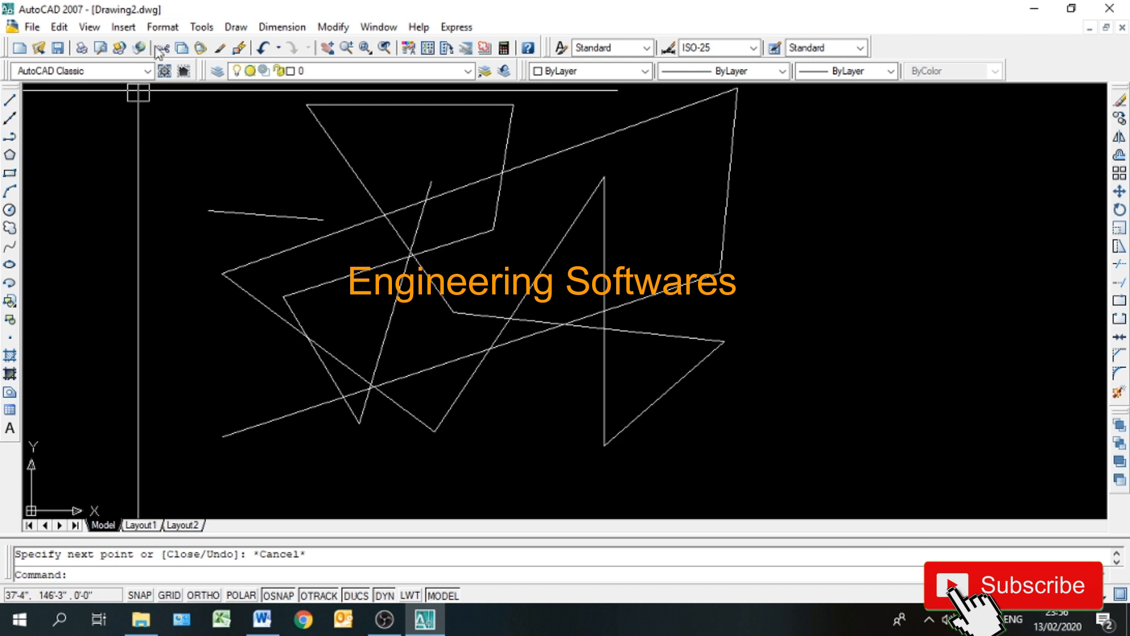
Draw a freehand chain of five connected line segments to the right of the existing figure, with two horizontal segments.
click(236, 27)
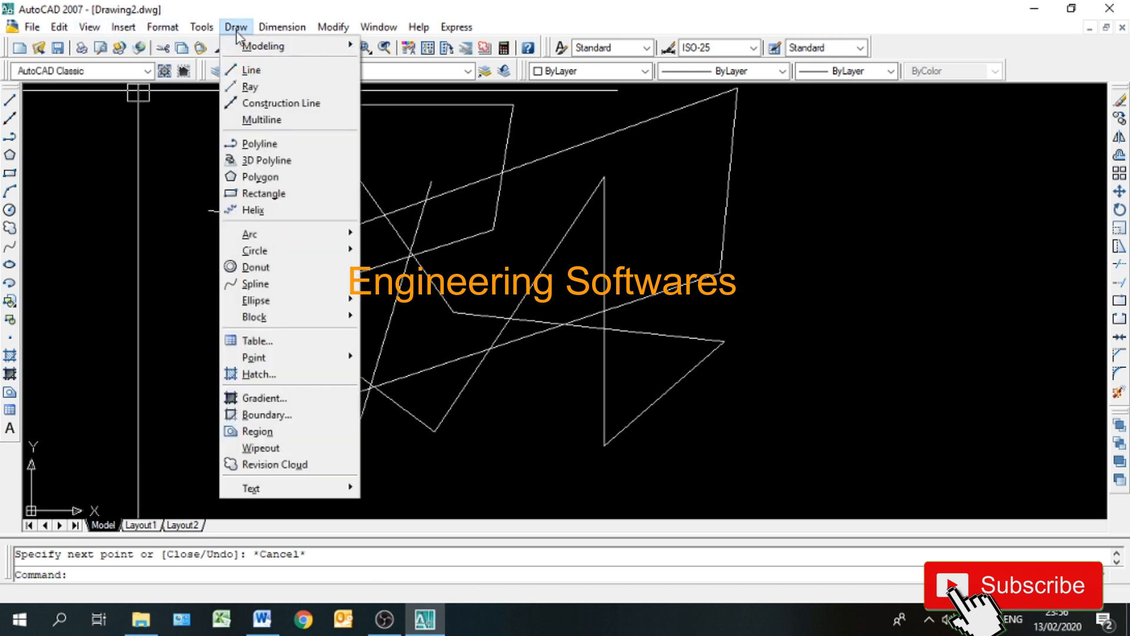
click(250, 69)
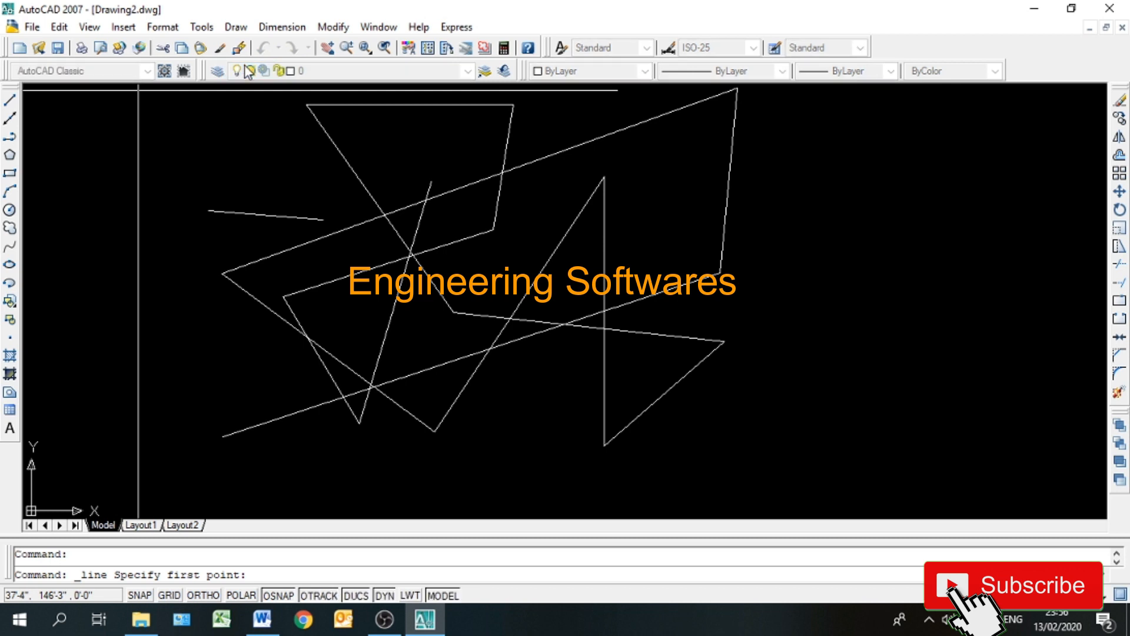
click(877, 170)
click(827, 344)
click(944, 344)
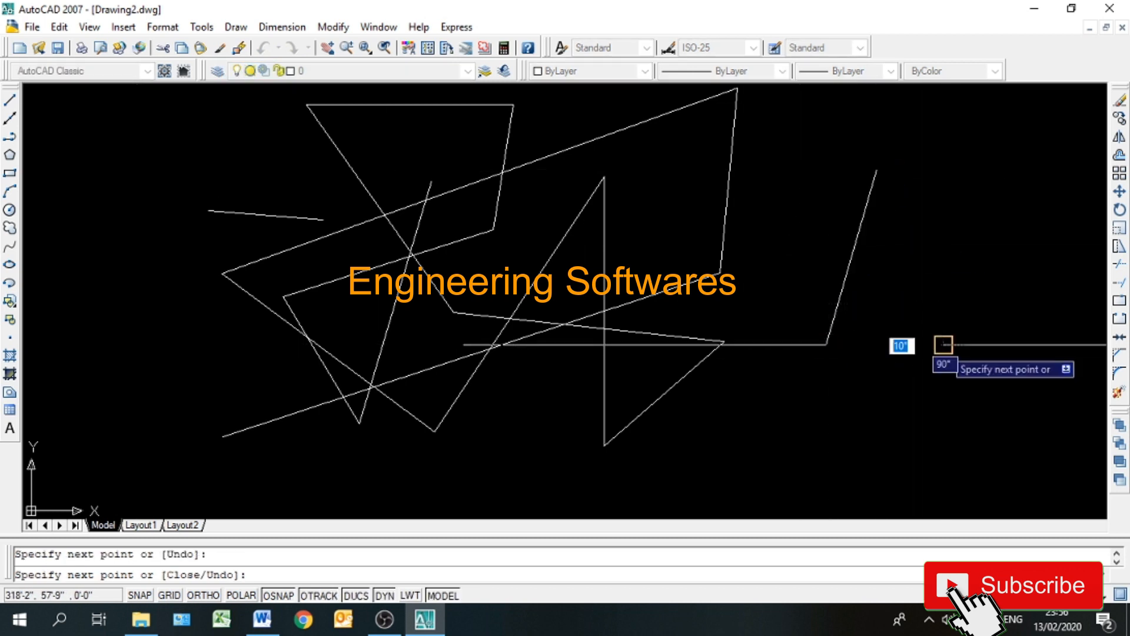
click(979, 212)
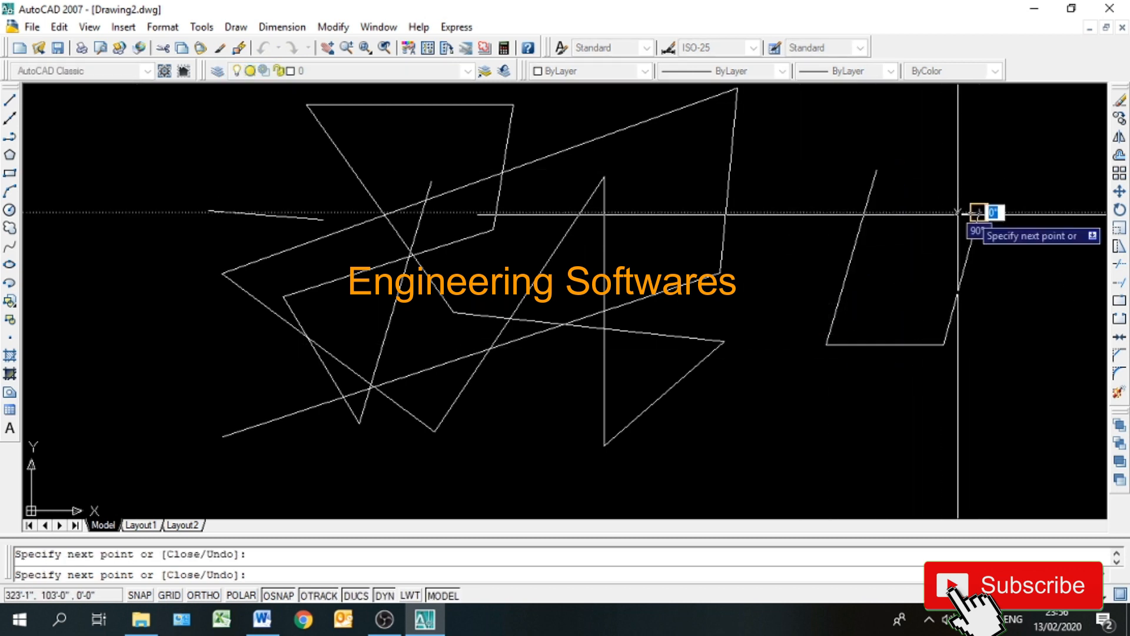
click(808, 212)
click(781, 408)
key(Escape)
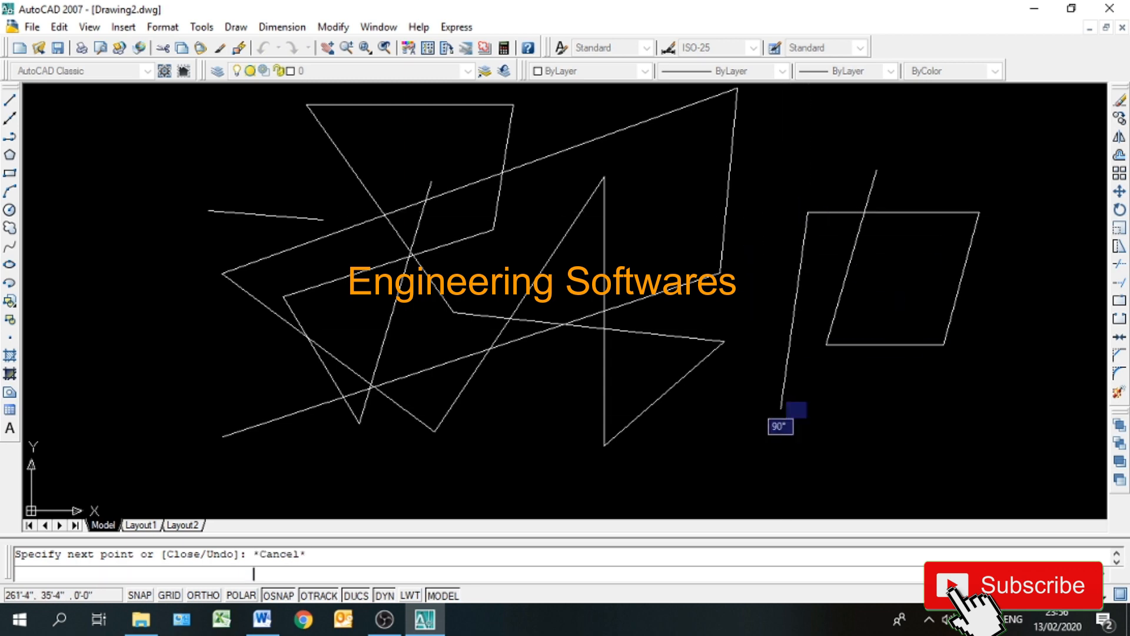
Erase all the lines in the drawing.
click(1007, 477)
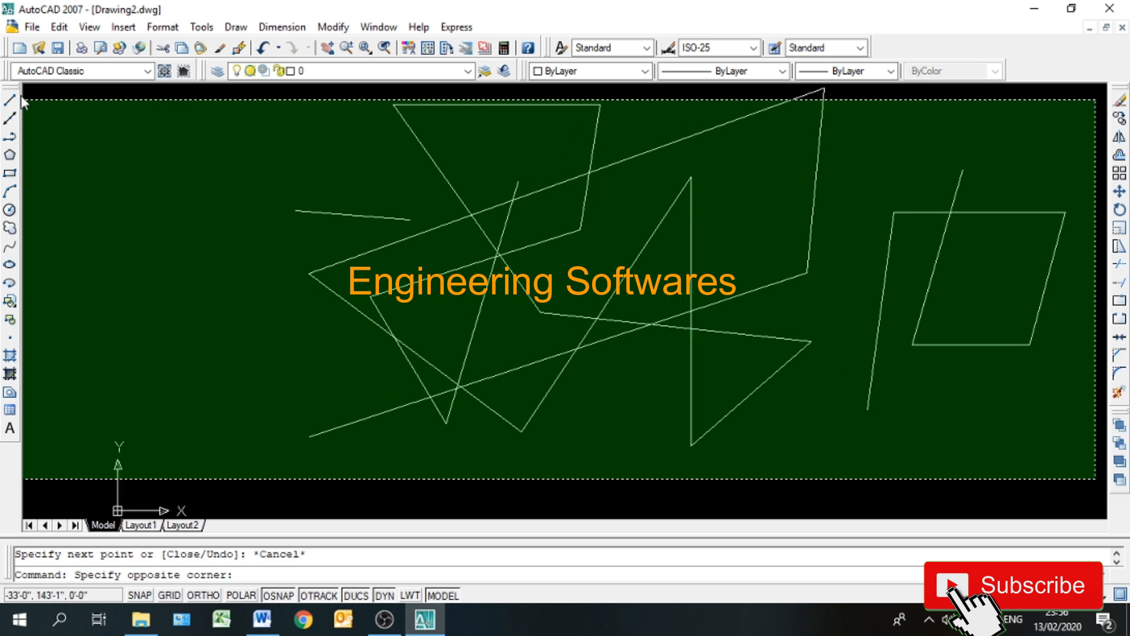
click(49, 95)
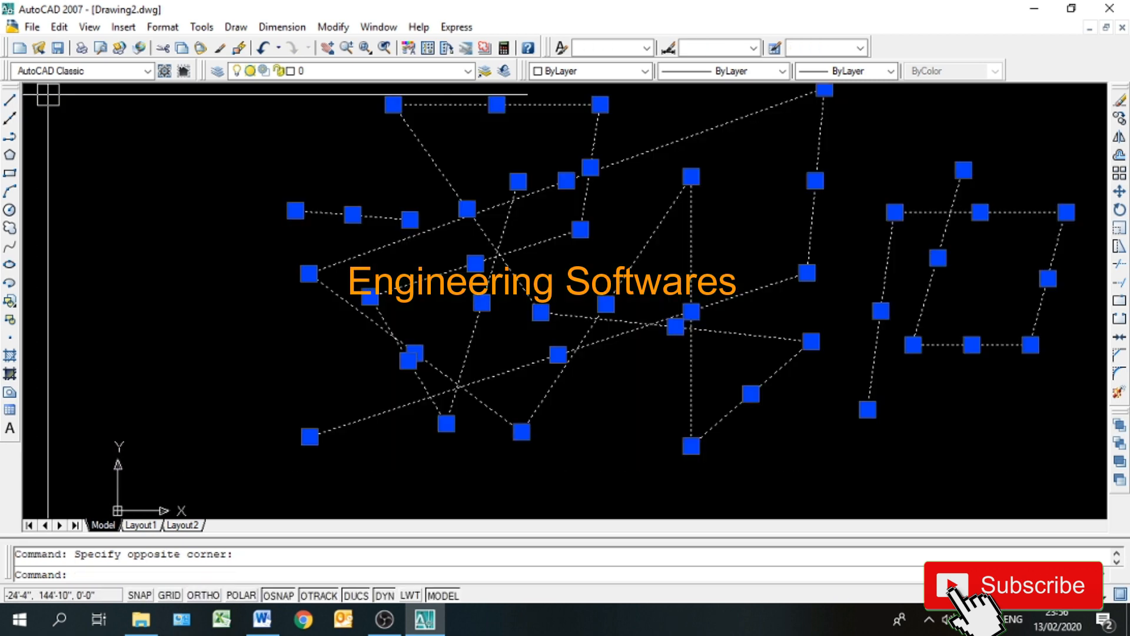
key(Delete)
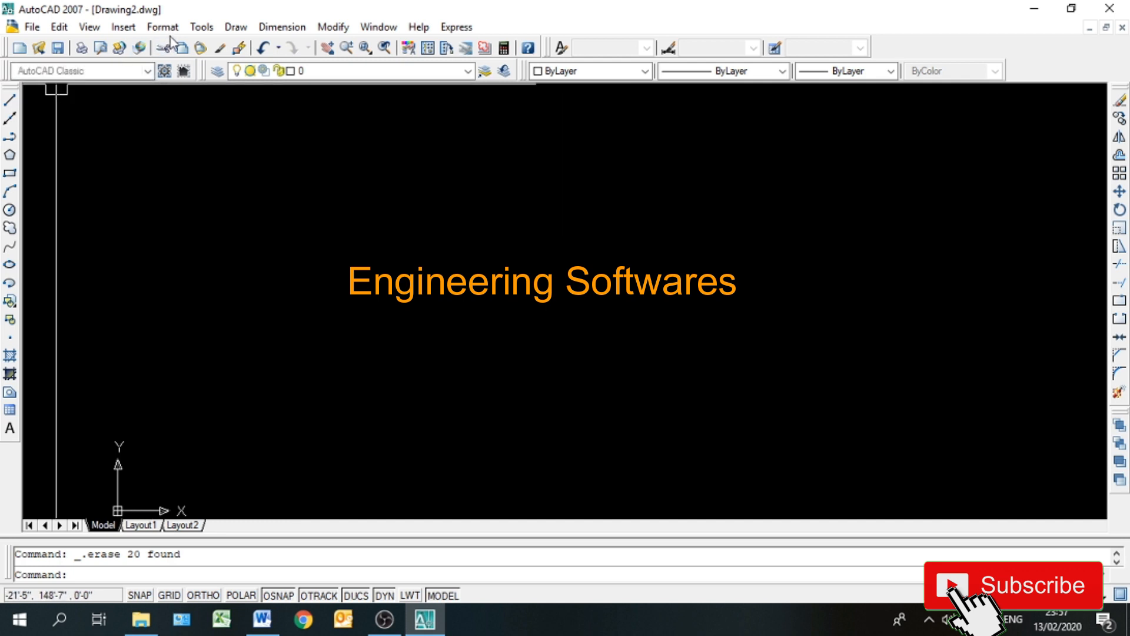
Draw a single horizontal line 12' long to the right from its start point, with Ortho mode turned on.
click(236, 27)
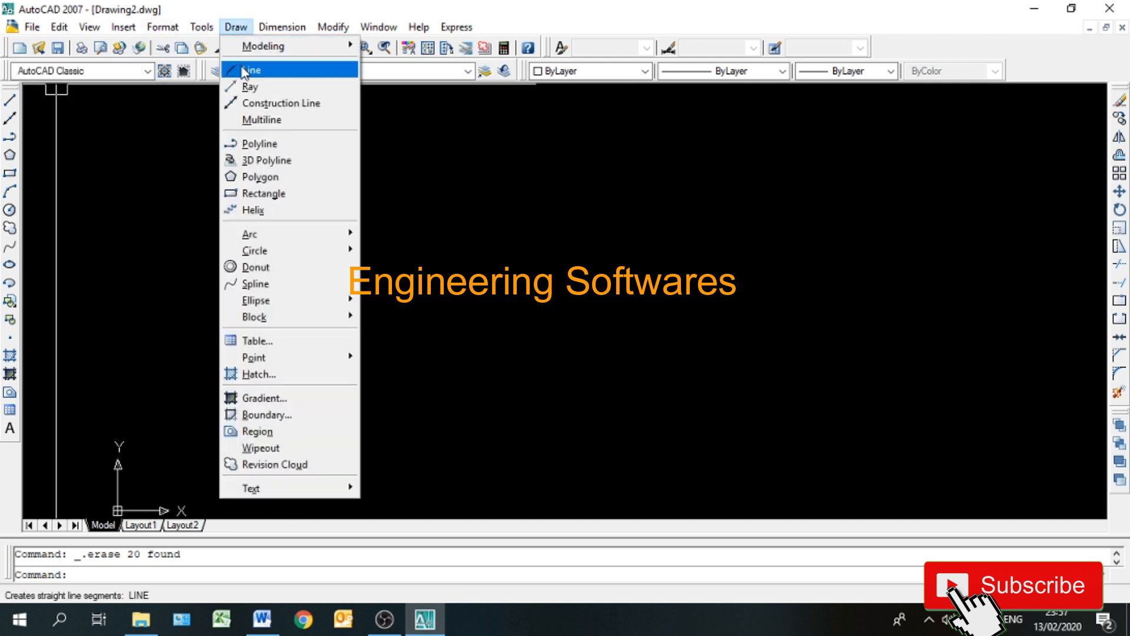
click(248, 68)
click(241, 249)
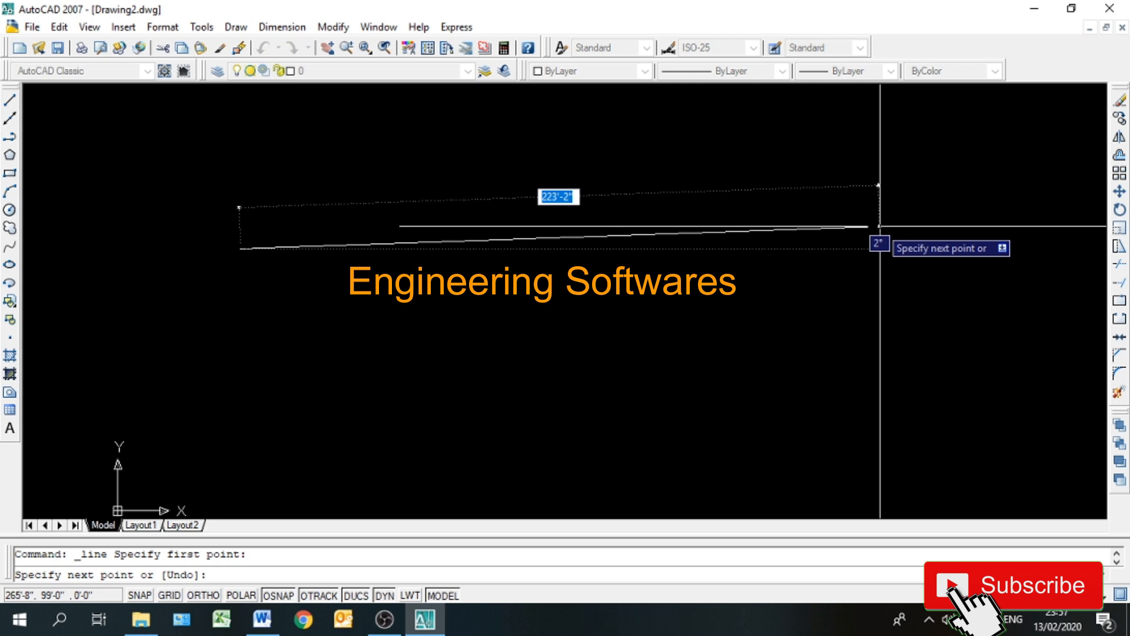
key(F8)
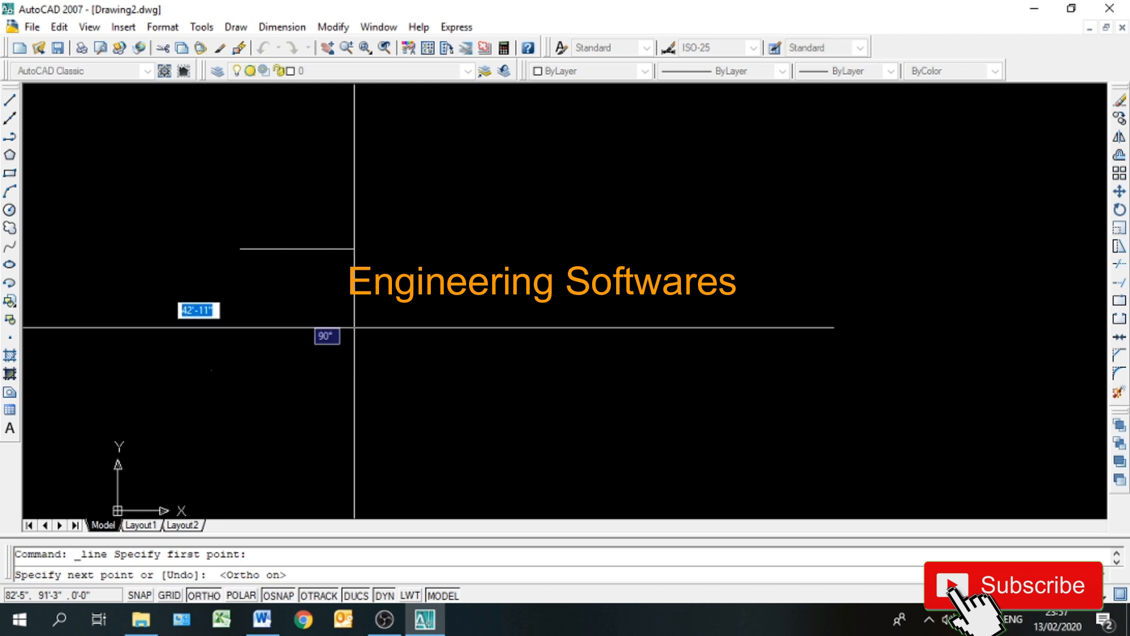
text(12)
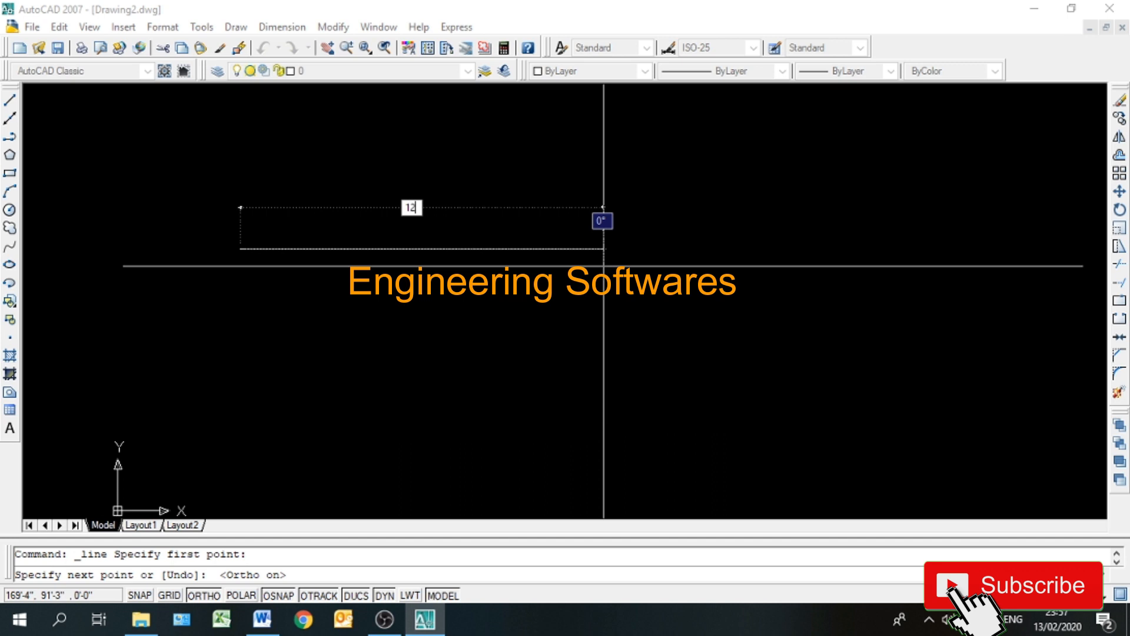
text(')
key(Return)
key(Return)
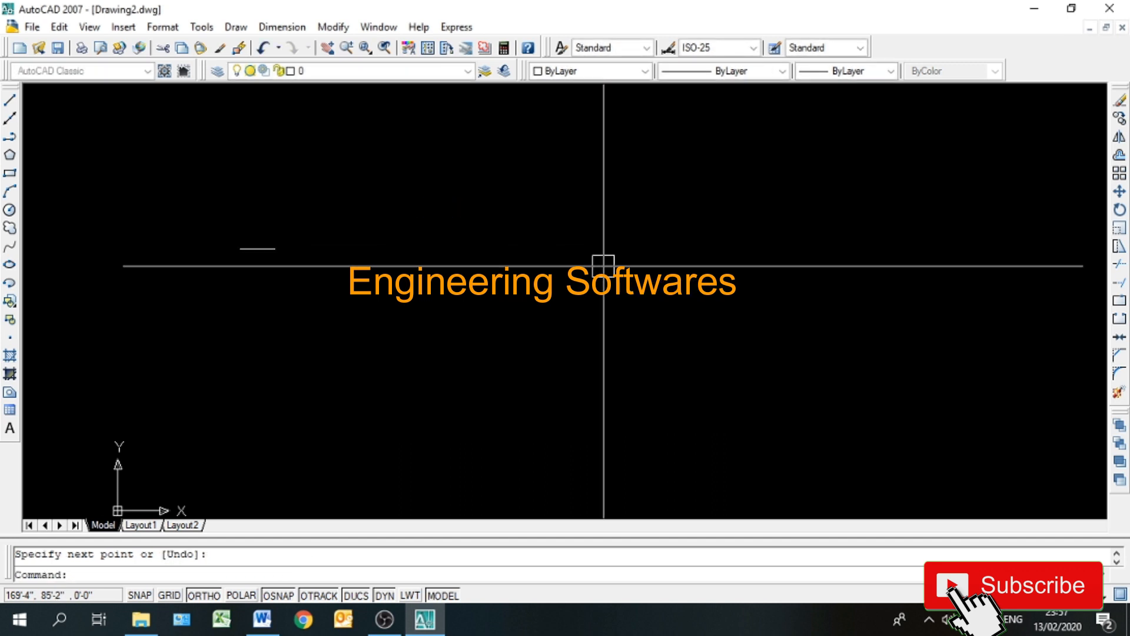
Erase the single horizontal line from the drawing.
text(z)
key(Return)
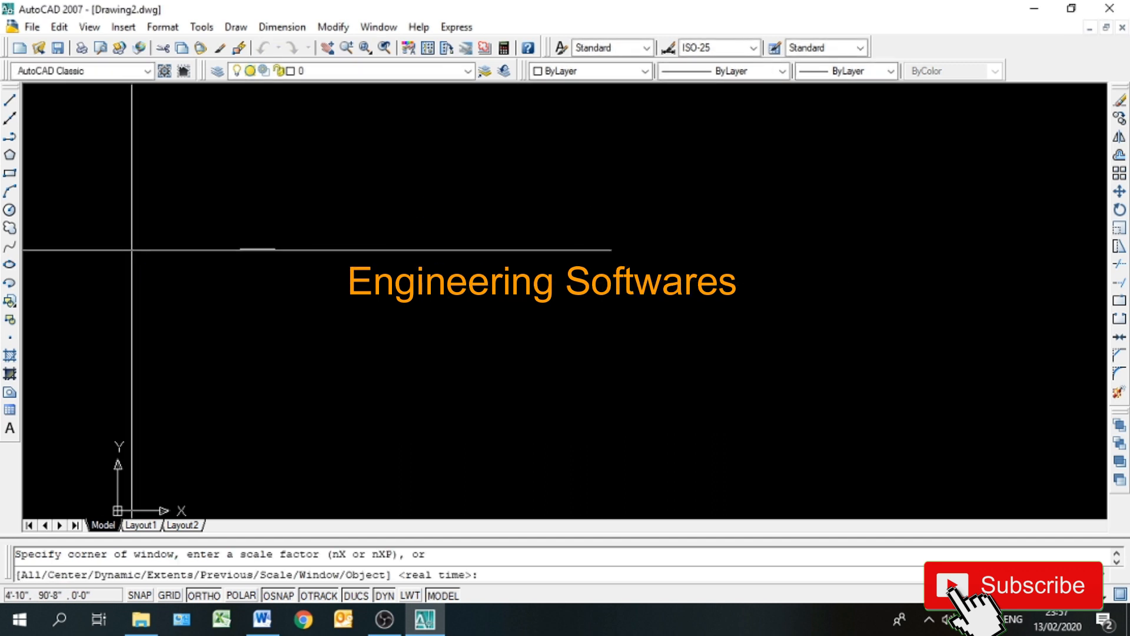
text(w)
key(Return)
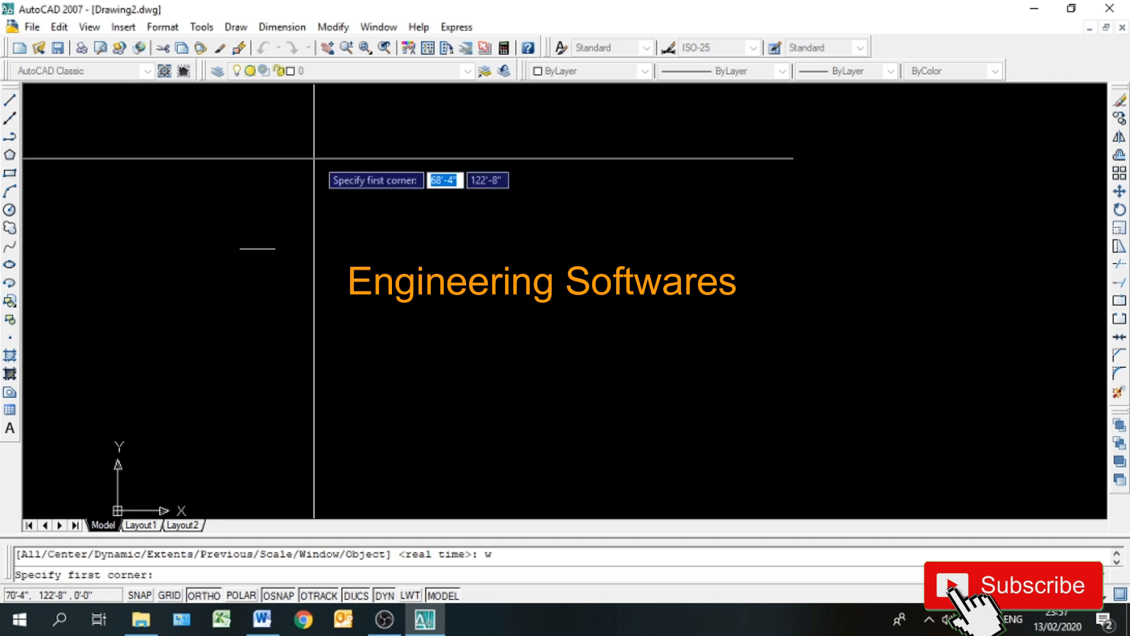
click(304, 196)
click(240, 279)
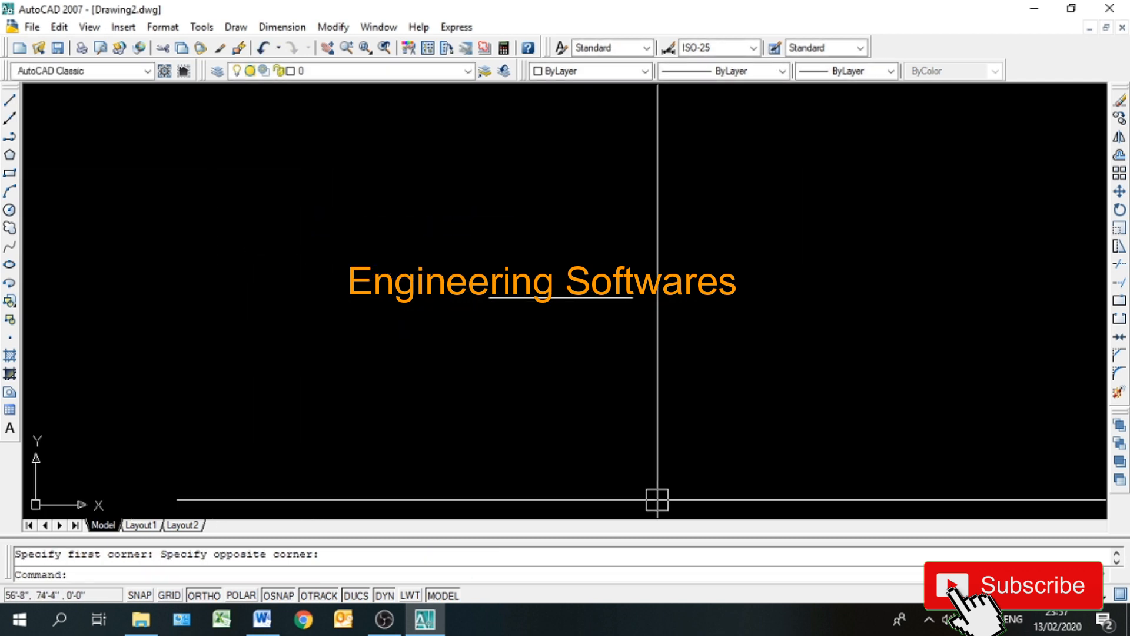
click(570, 383)
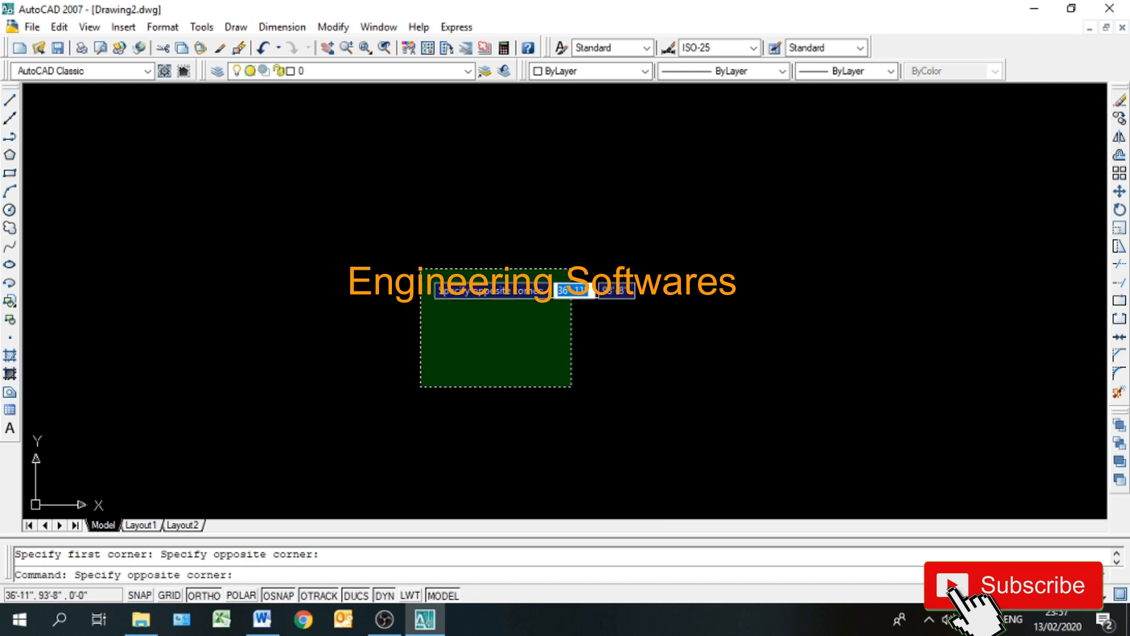
click(421, 268)
key(Delete)
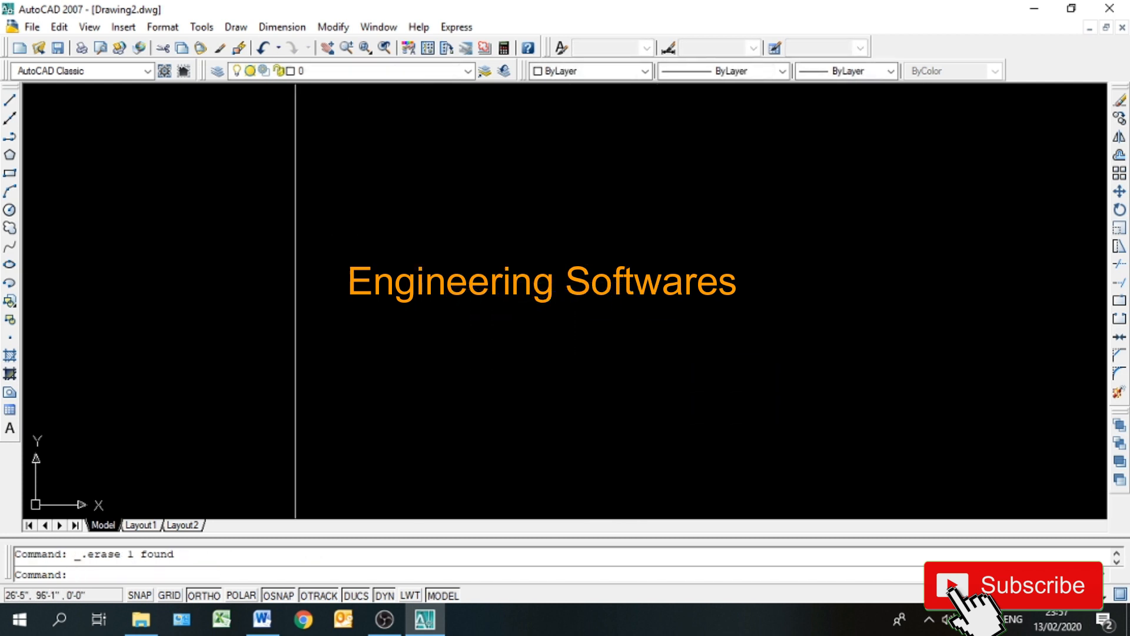
click(234, 27)
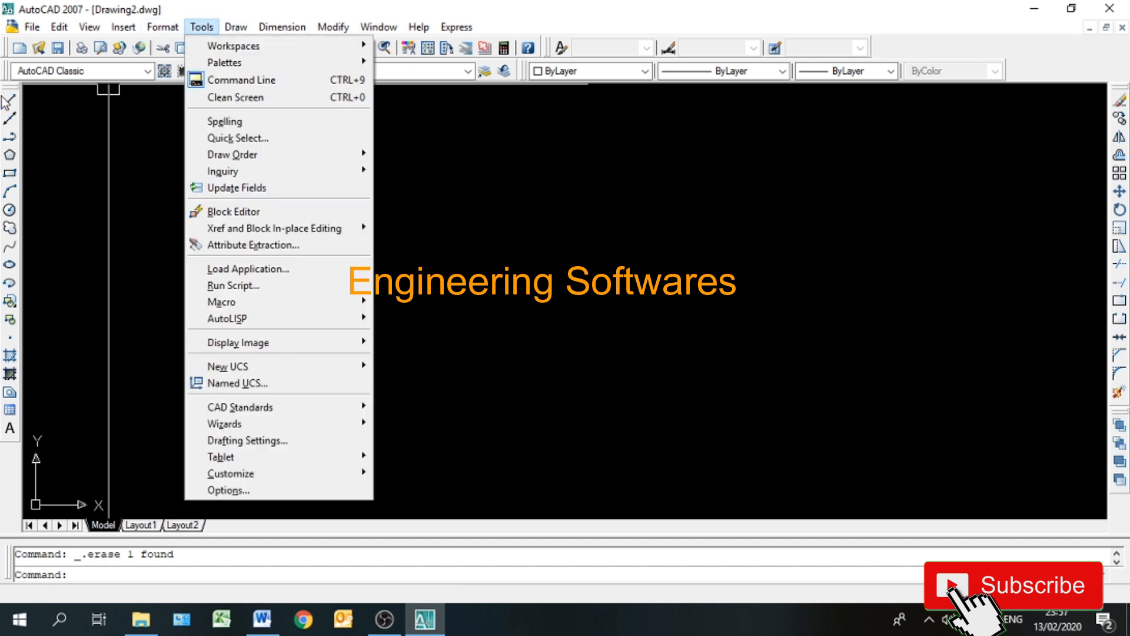
click(85, 157)
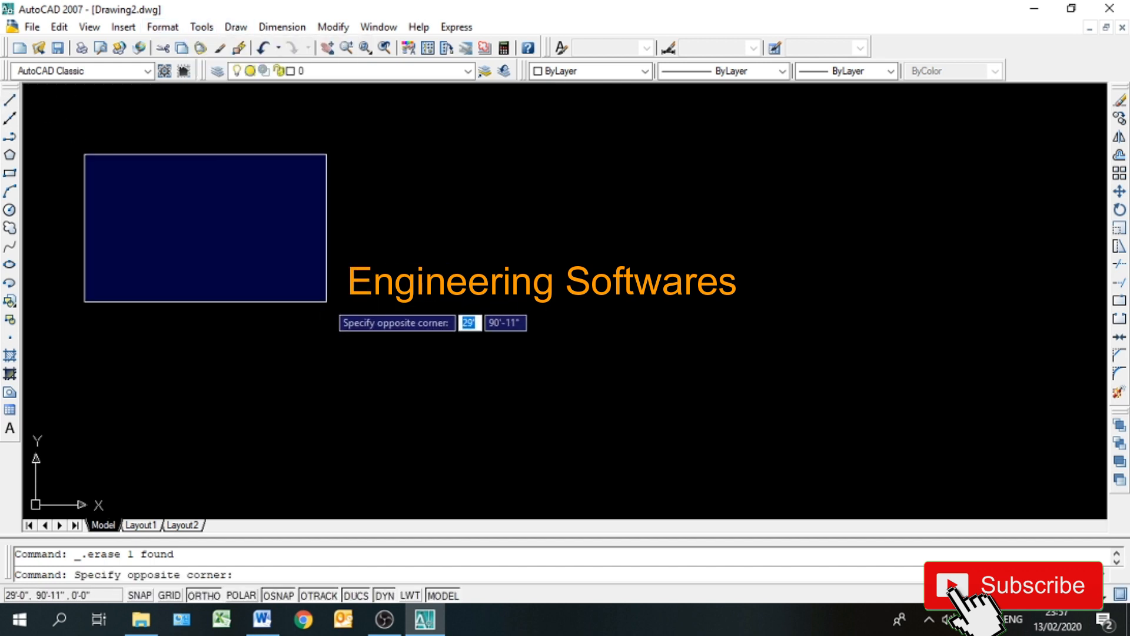
click(326, 301)
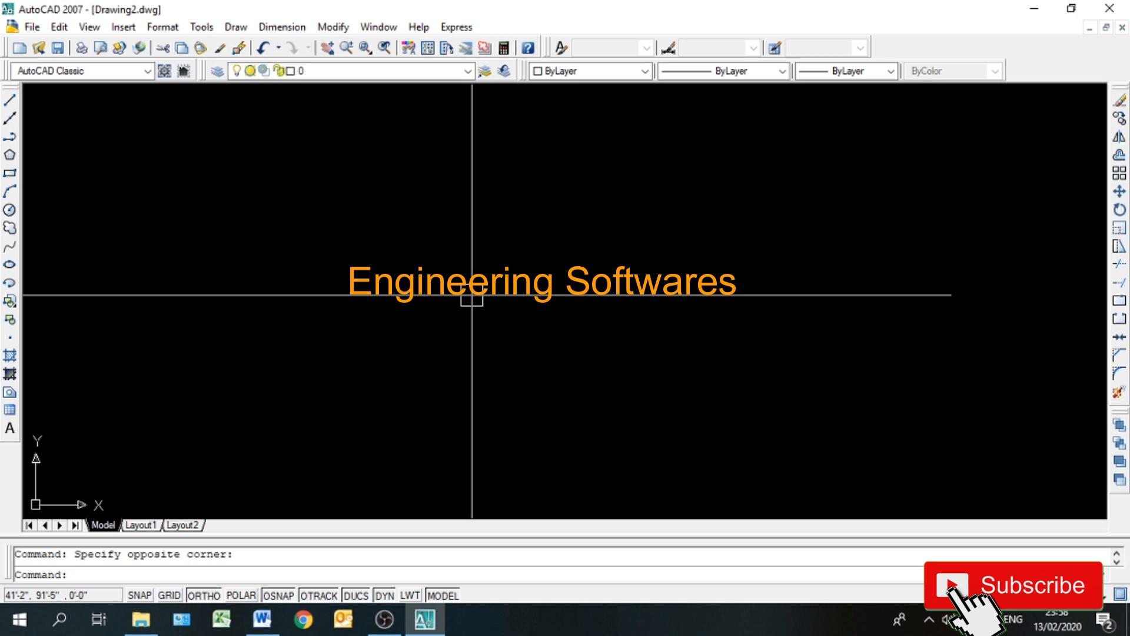
Start the Line command for a new line in the empty drawing.
text(l)
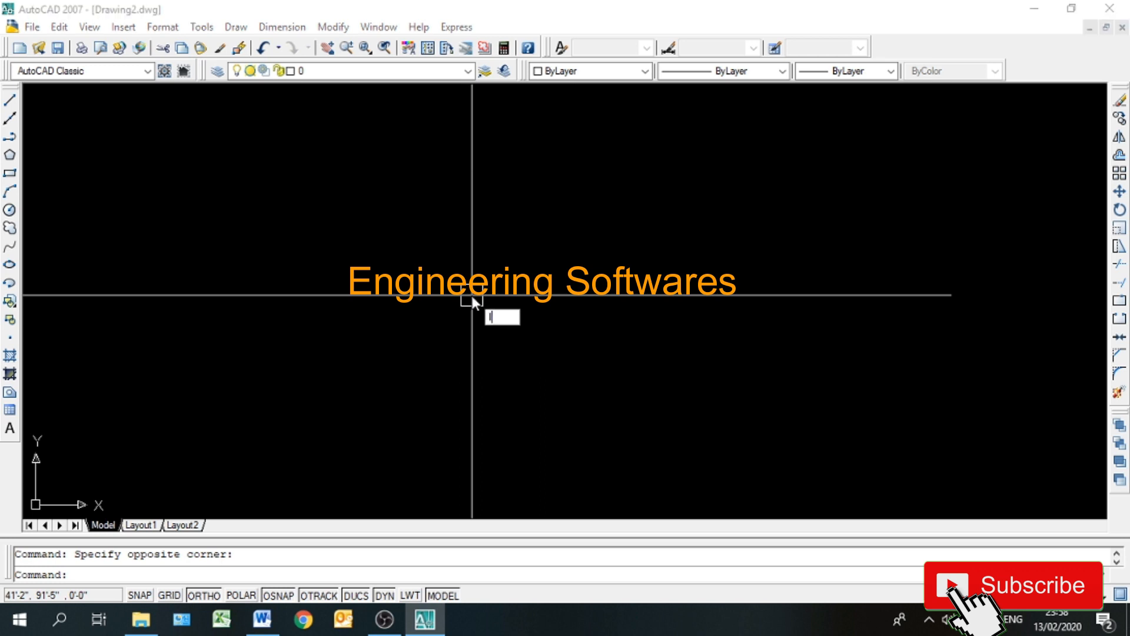
key(Return)
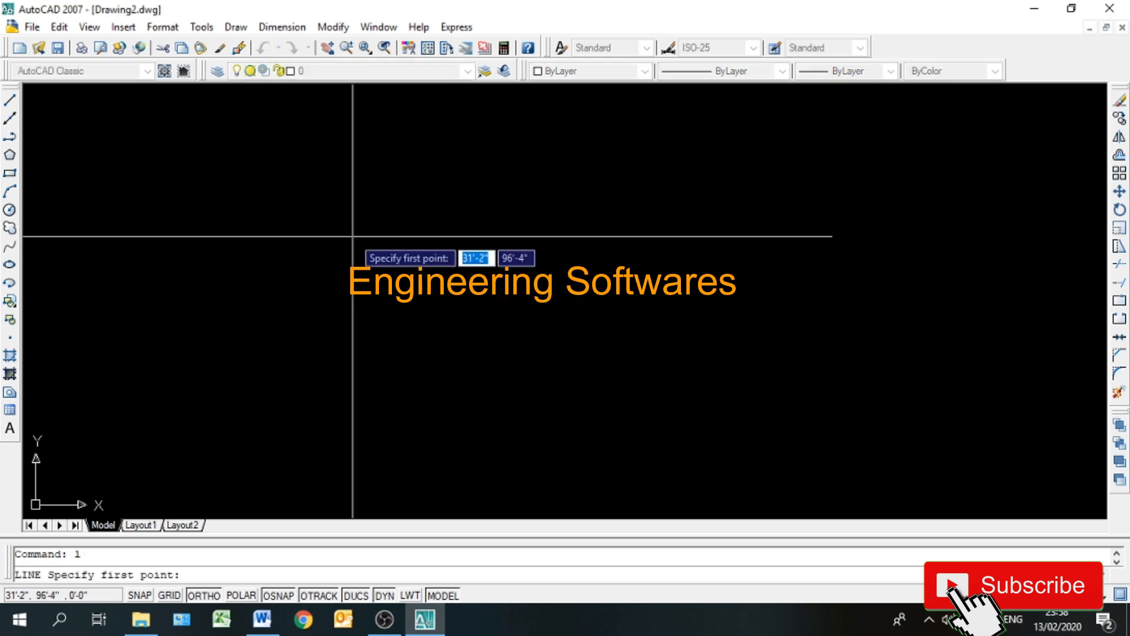